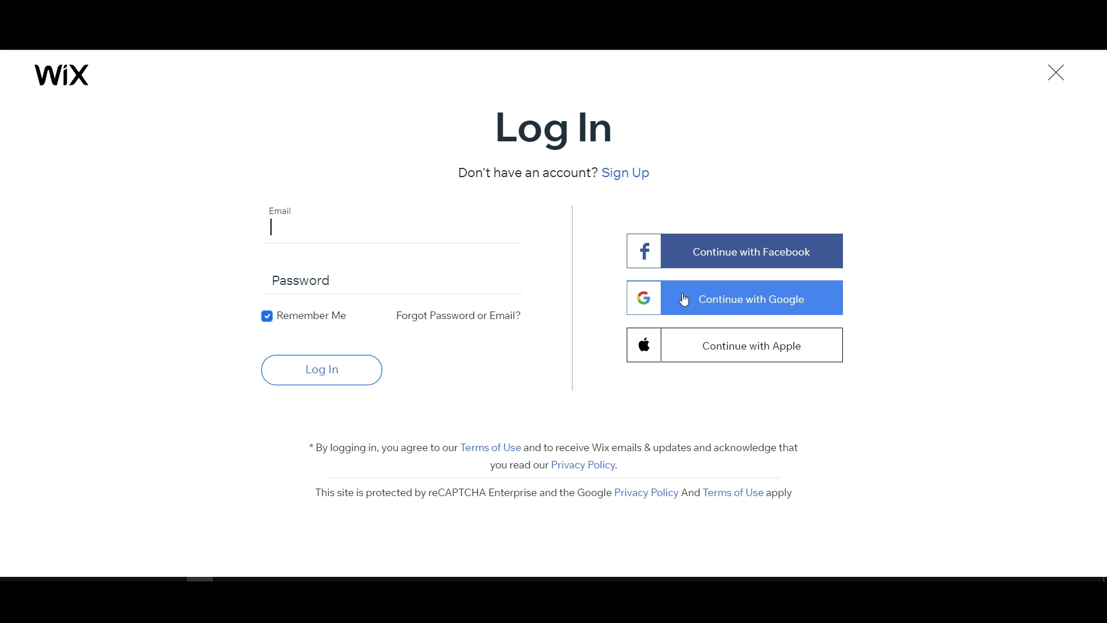
- Log in with a Google account and answer the setup questions: a site for myself, an online store, never done this before
{"action": "left_click", "coordinate": [684, 299]}
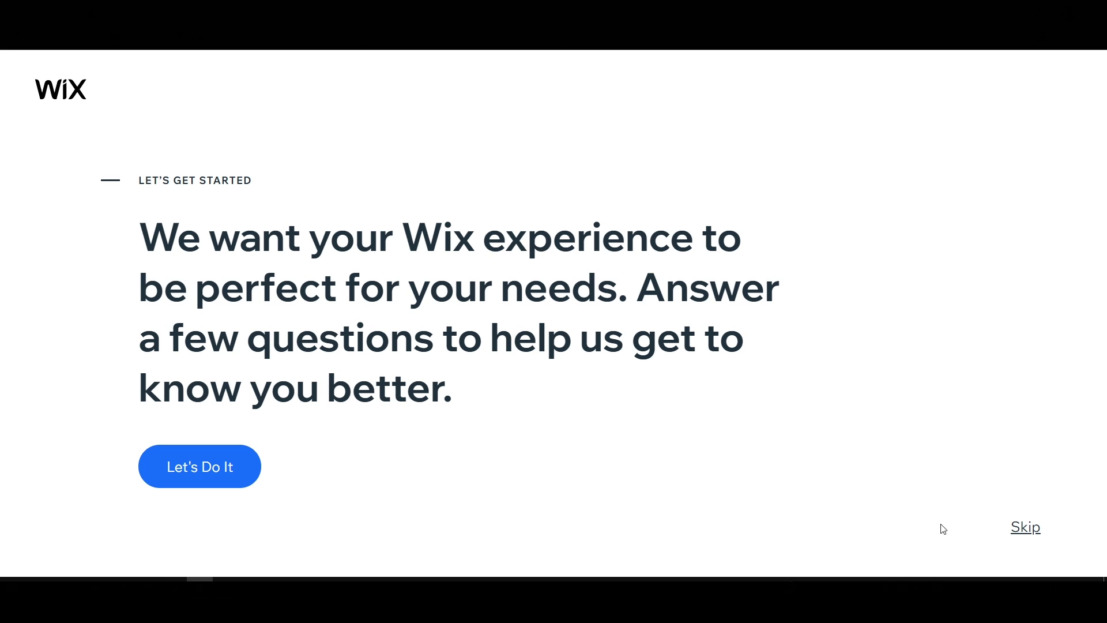
{"action": "left_click", "coordinate": [188, 472]}
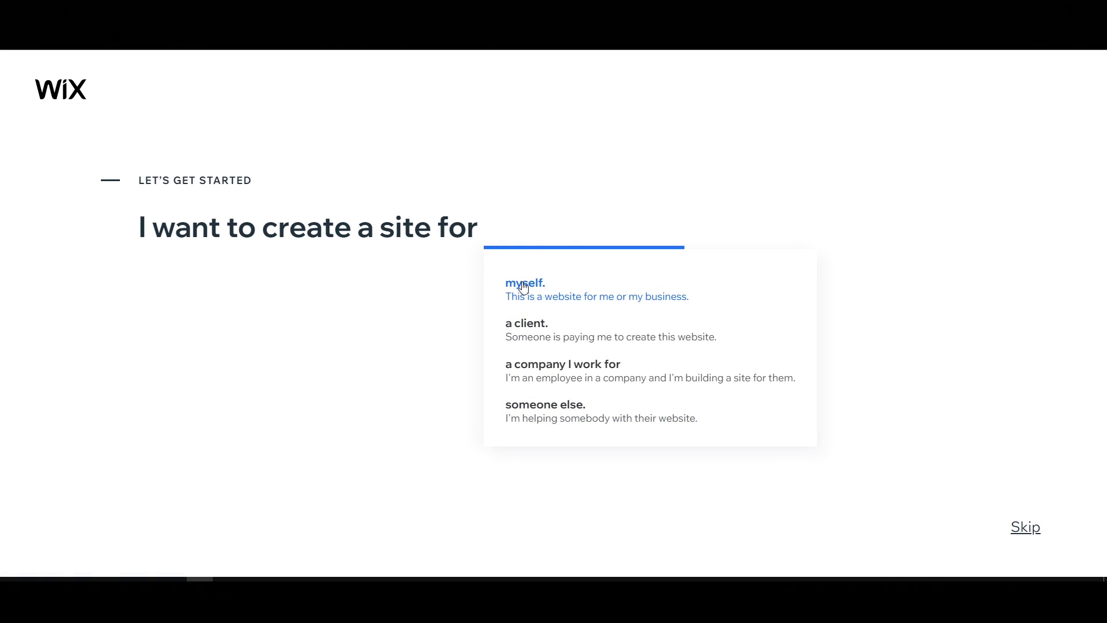
{"action": "left_click", "coordinate": [524, 288]}
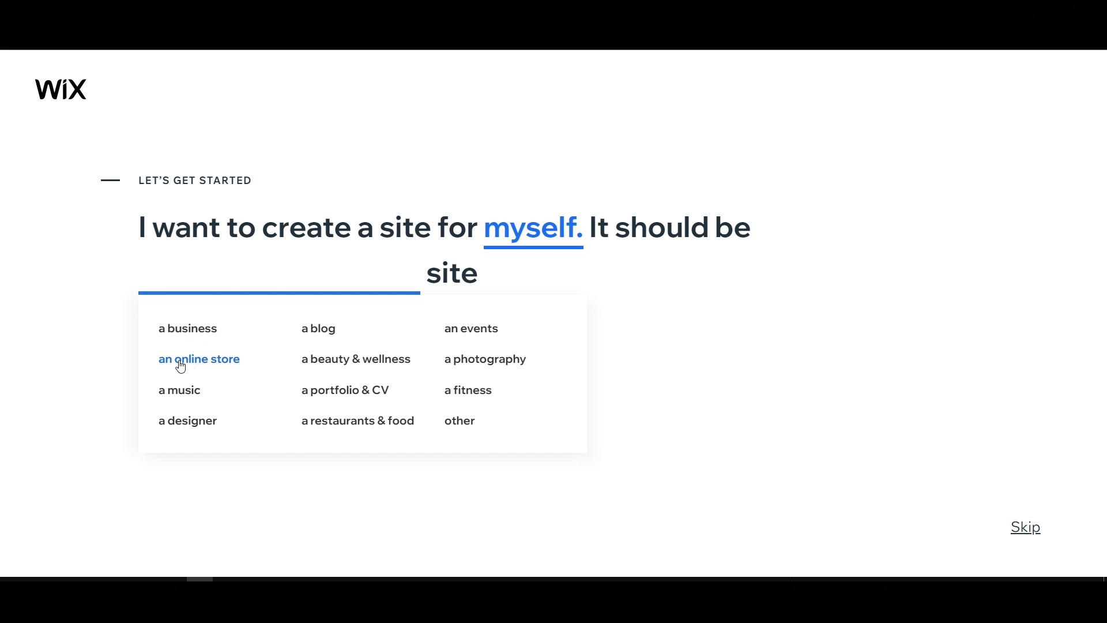
{"action": "left_click", "coordinate": [181, 366]}
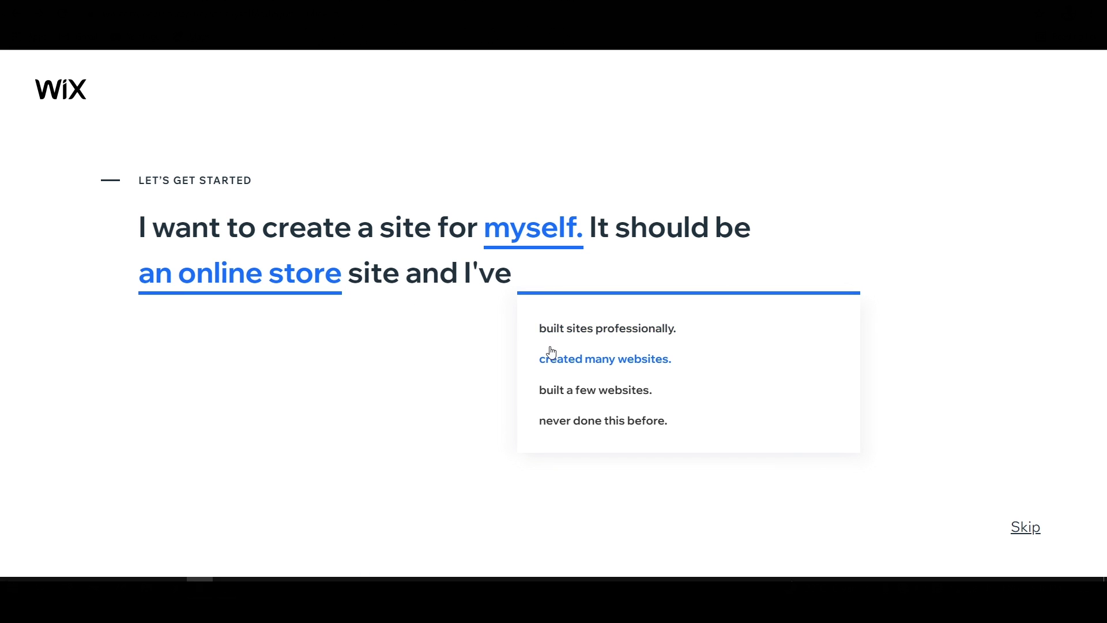
{"action": "left_click", "coordinate": [563, 422]}
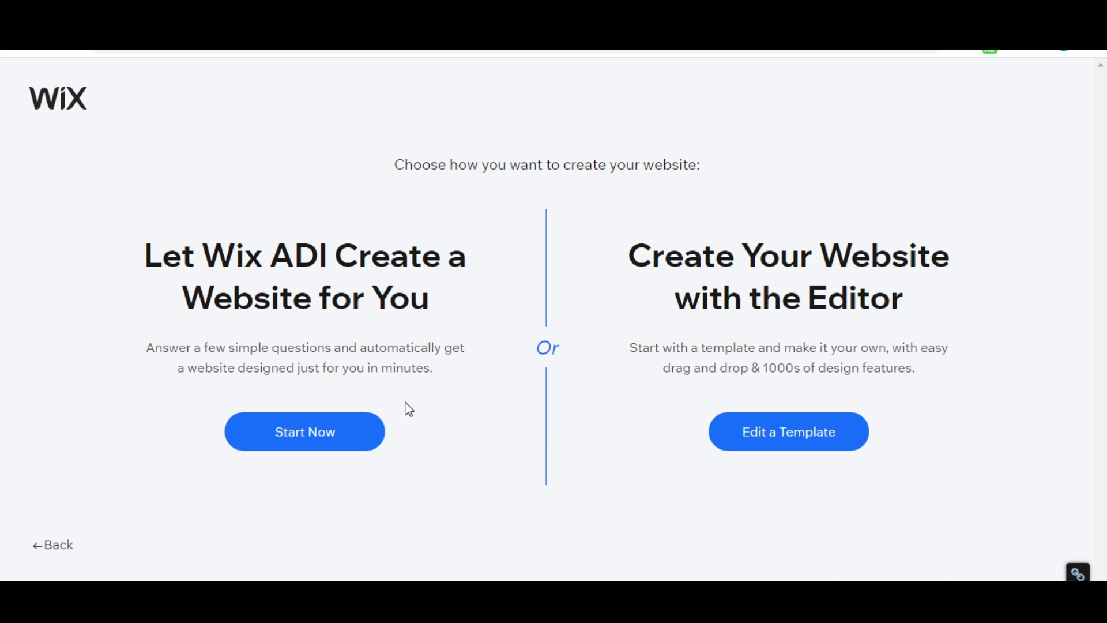
- Start a Wix ADI website, continue without selecting any extra features, and name the online store LitExtension
{"action": "left_click", "coordinate": [306, 448]}
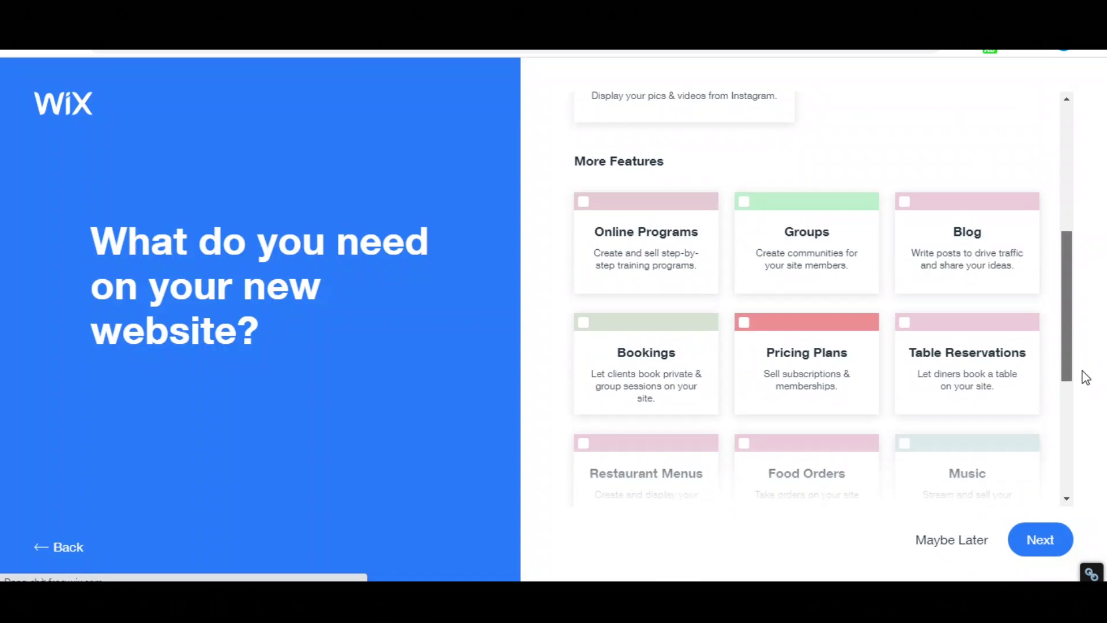
{"action": "scroll", "coordinate": [1082, 375], "scroll_direction": "down", "scroll_amount": 5}
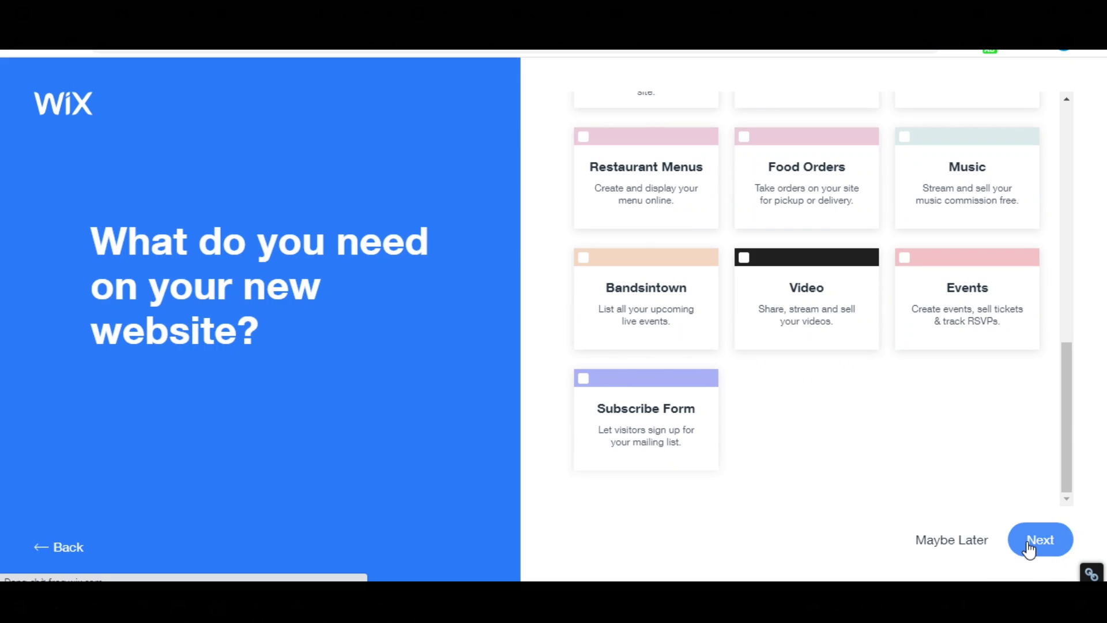
{"action": "left_click", "coordinate": [1031, 542]}
{"action": "type", "text": "LitExtension"}
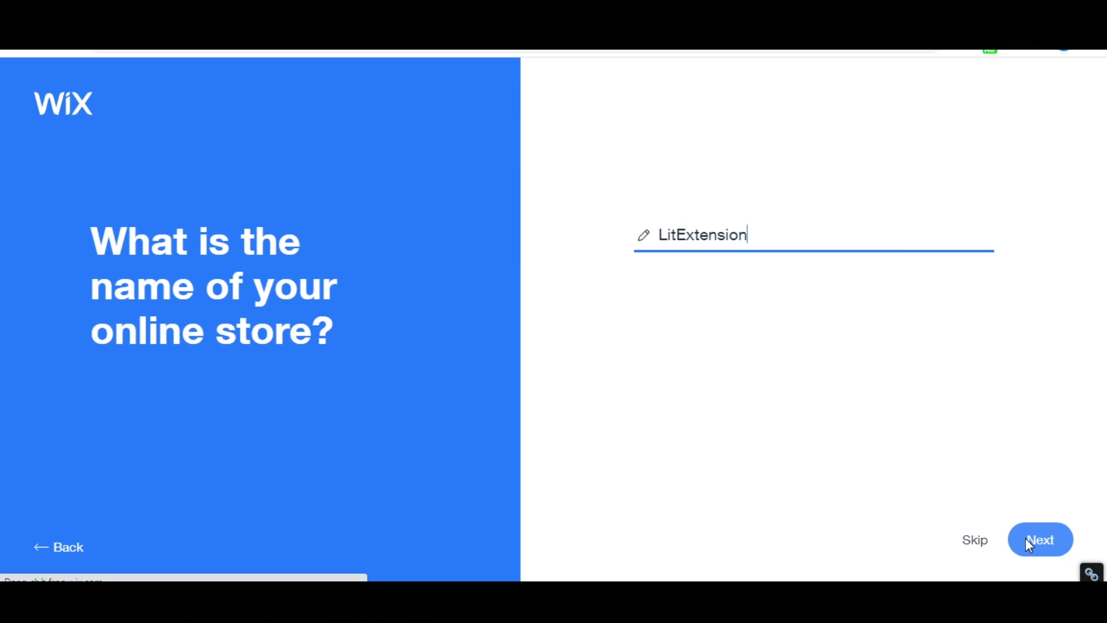
{"action": "left_click", "coordinate": [1025, 539]}
- Accept the business info, complete the remaining ADI setup choices and look over the generated home page
{"action": "left_click", "coordinate": [1027, 543]}
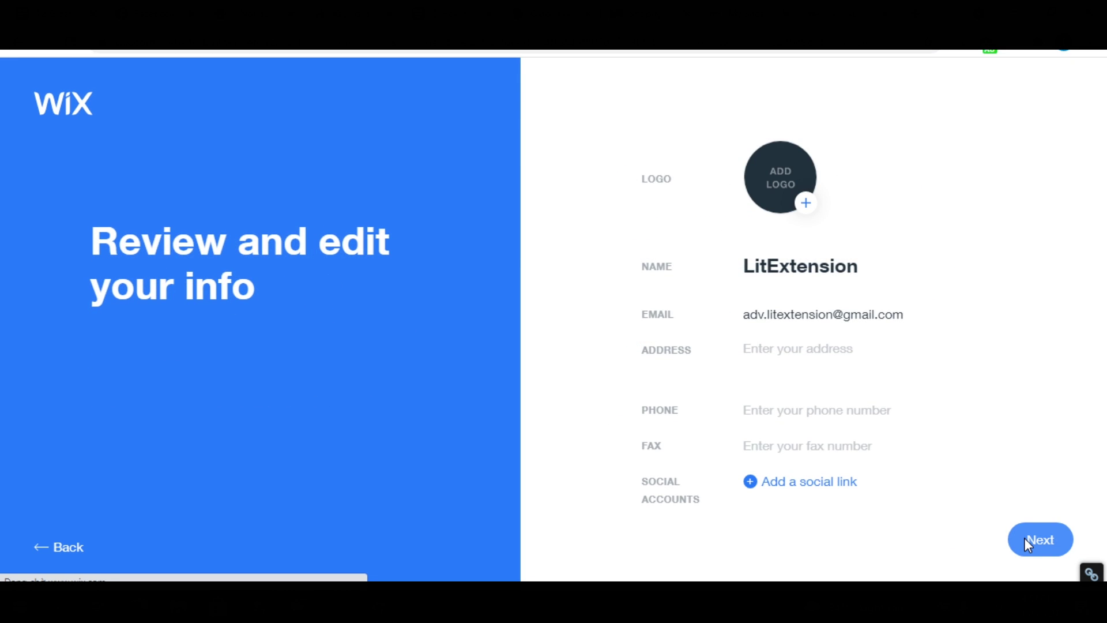
{"action": "left_click", "coordinate": [1025, 538]}
{"action": "left_click", "coordinate": [746, 309]}
{"action": "left_click", "coordinate": [1009, 537]}
{"action": "left_click", "coordinate": [230, 428]}
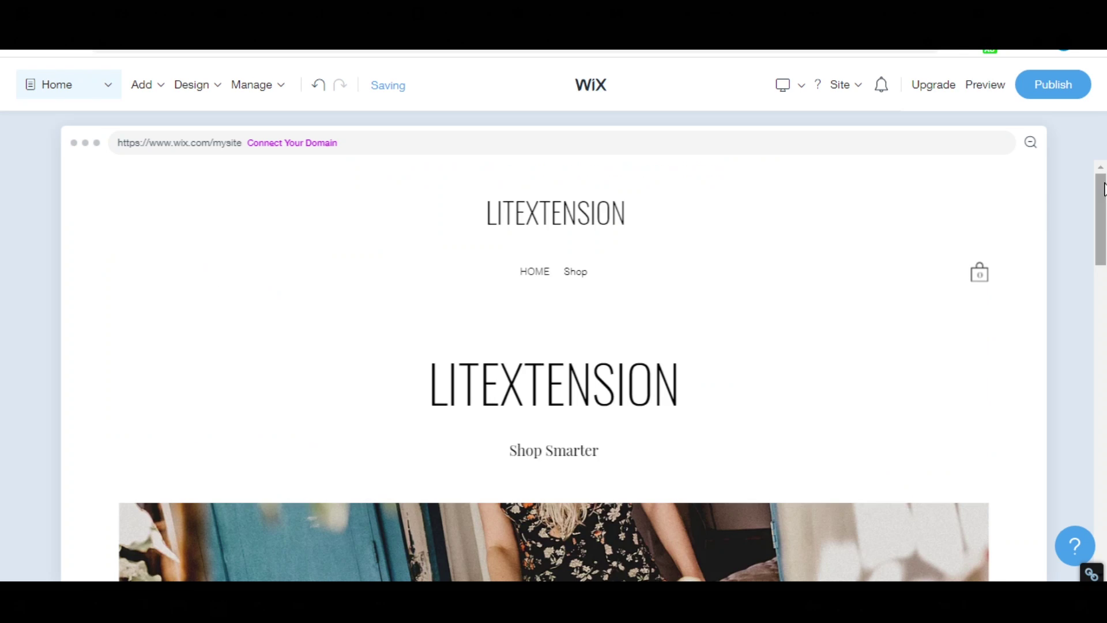
{"action": "left_click_drag", "start_coordinate": [1103, 189], "coordinate": [1104, 245]}
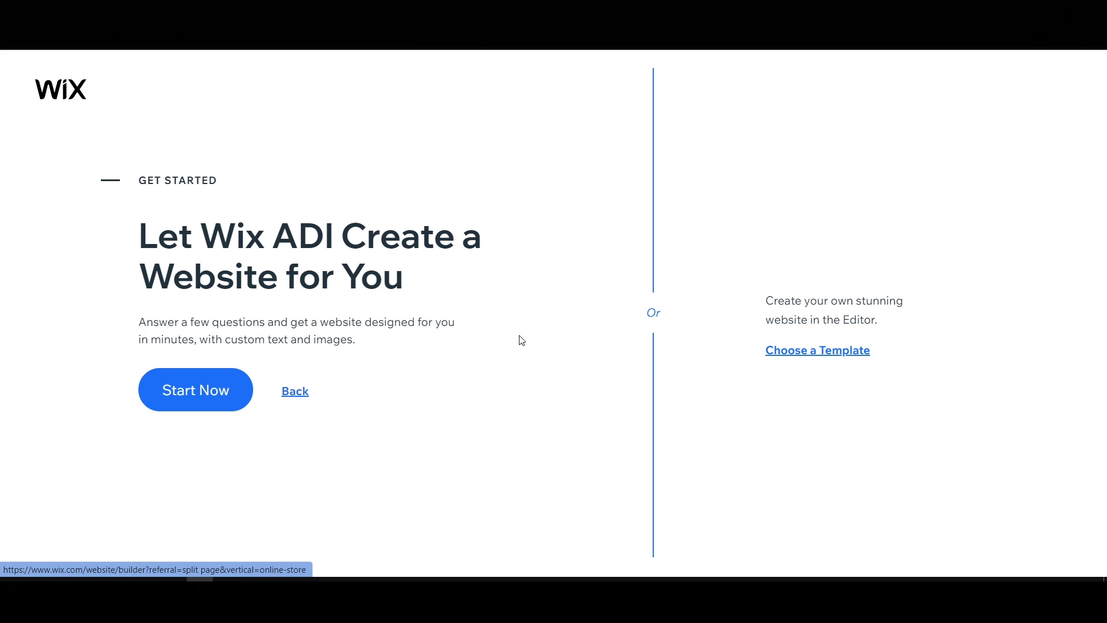
- Choose to build from a template instead and look through the gallery's Business & Services, Store, Creative and Blog categories
{"action": "left_click", "coordinate": [817, 358]}
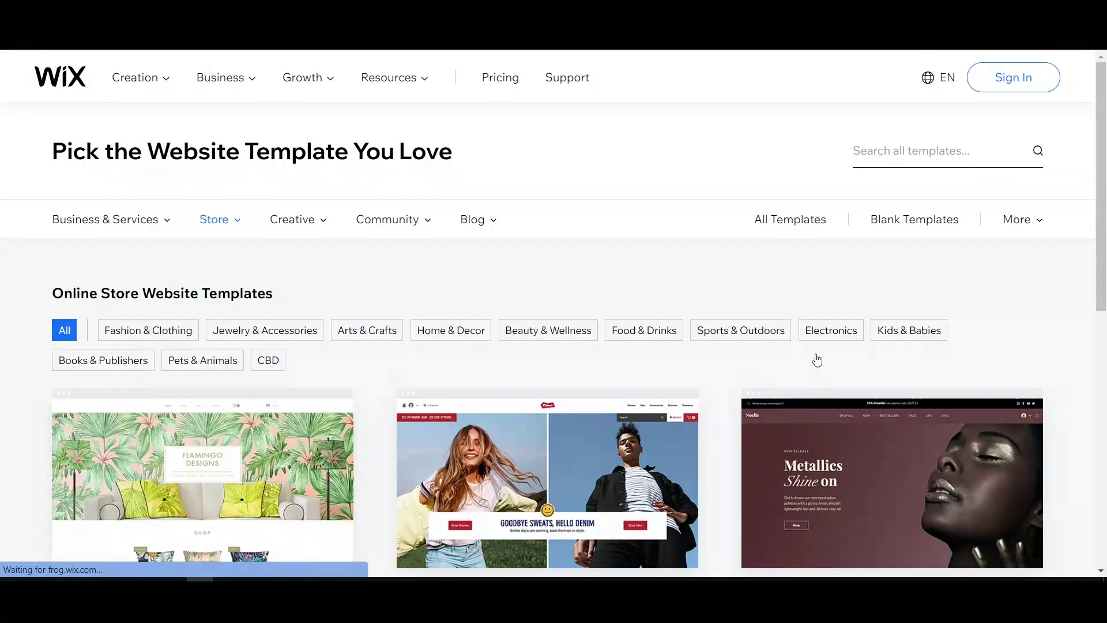
{"action": "mouse_move", "coordinate": [108, 231]}
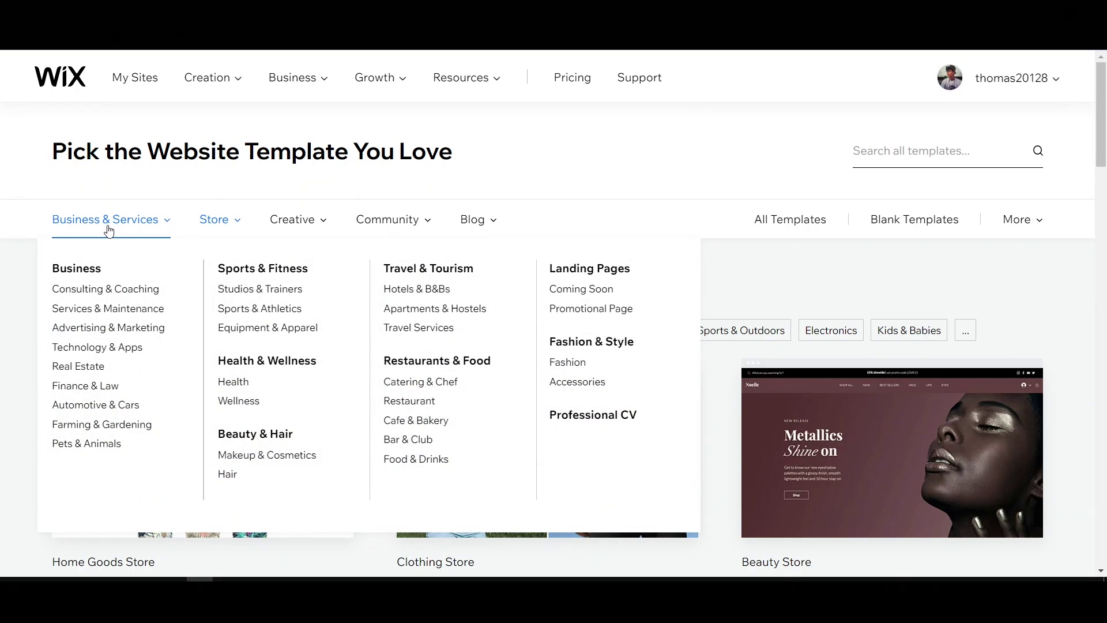
{"action": "mouse_move", "coordinate": [222, 230]}
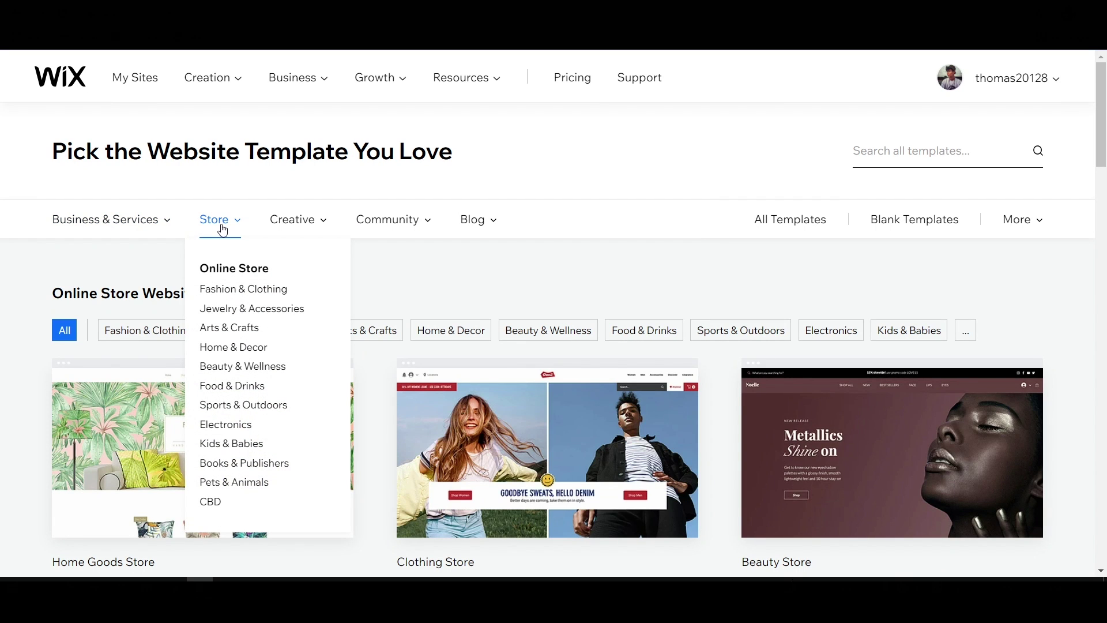
{"action": "mouse_move", "coordinate": [293, 228]}
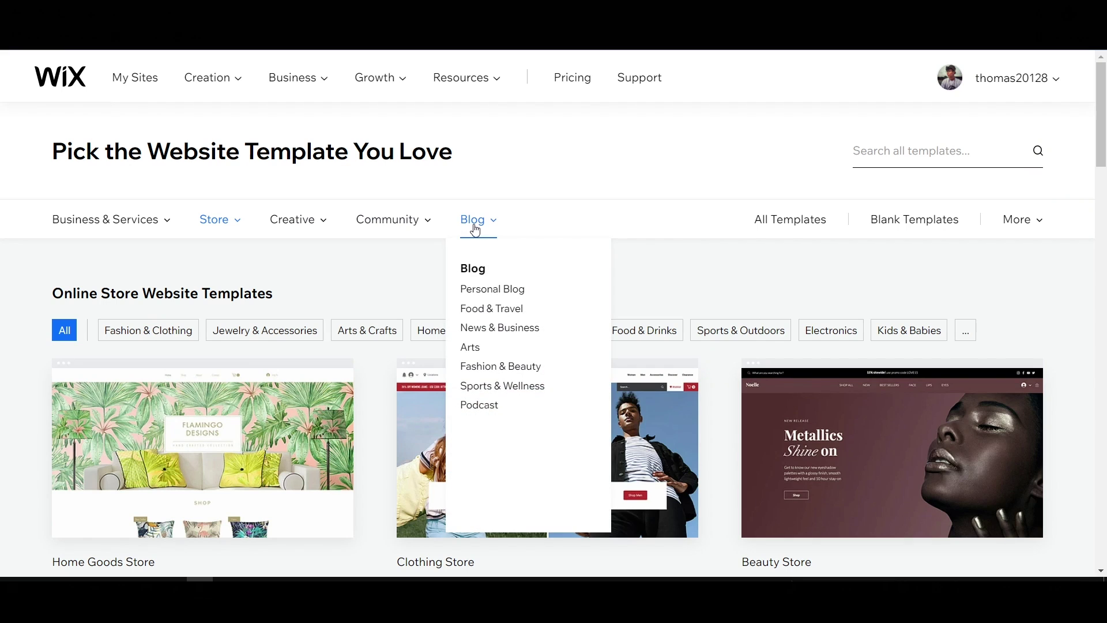
{"action": "left_click", "coordinate": [909, 154]}
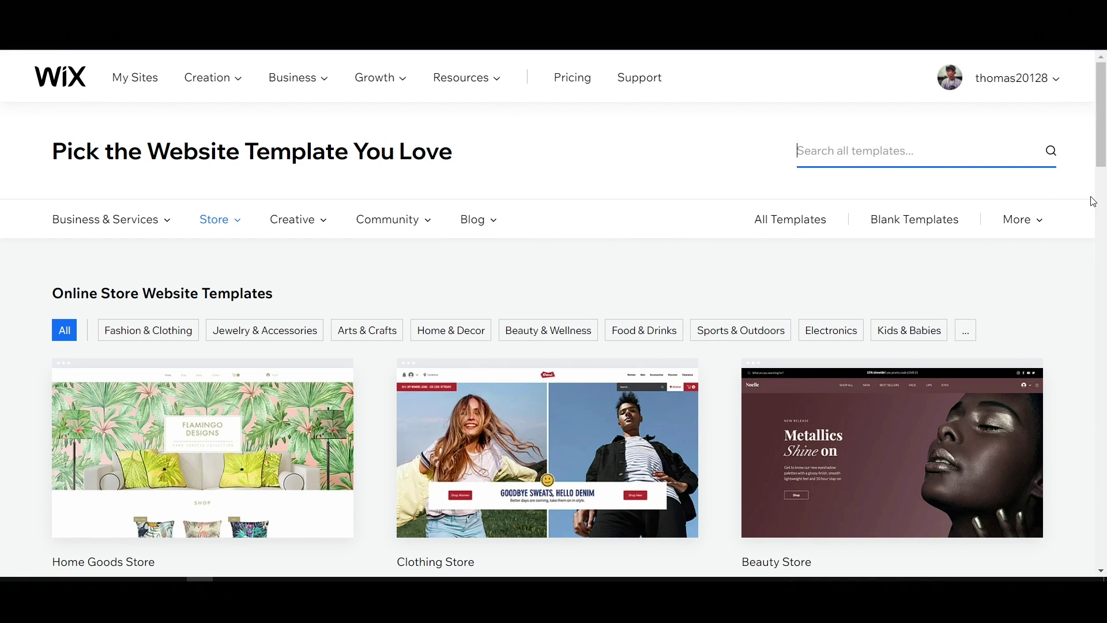
- Preview the Accessories Store template, close the preview and open the template for editing
{"action": "scroll", "coordinate": [618, 256], "scroll_direction": "down", "scroll_amount": 7}
{"action": "mouse_move", "coordinate": [617, 255]}
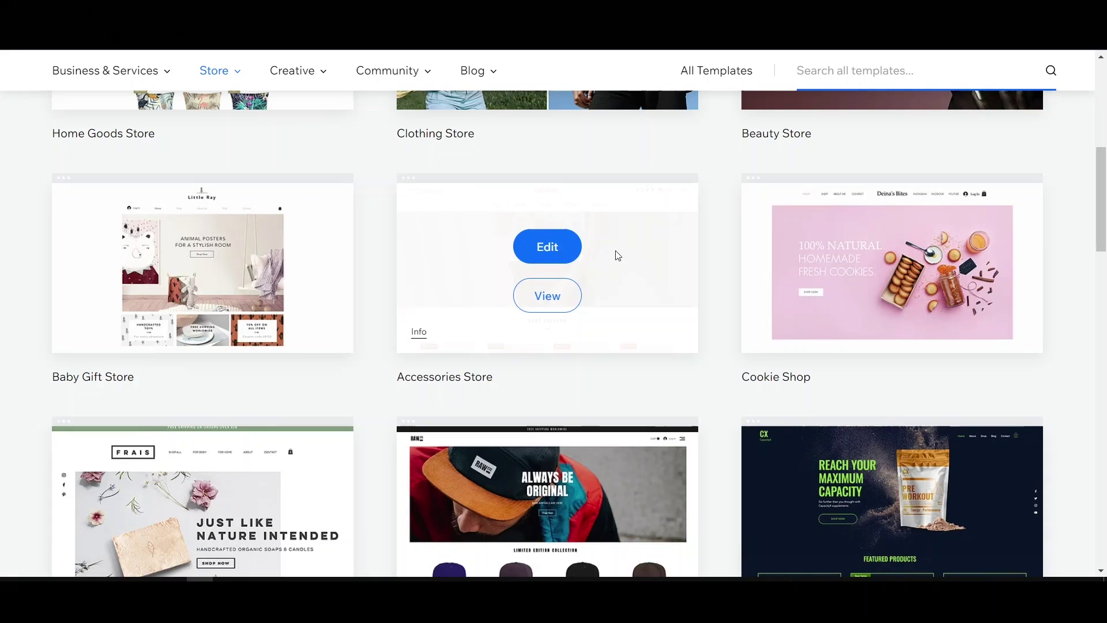
{"action": "left_click", "coordinate": [551, 295]}
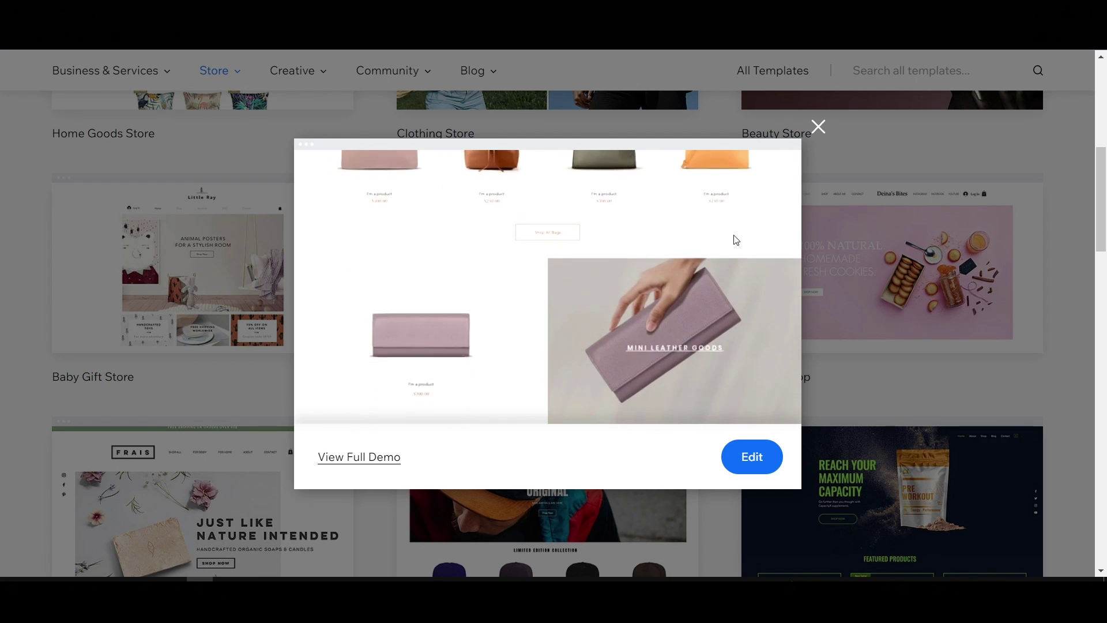
{"action": "left_click", "coordinate": [819, 128]}
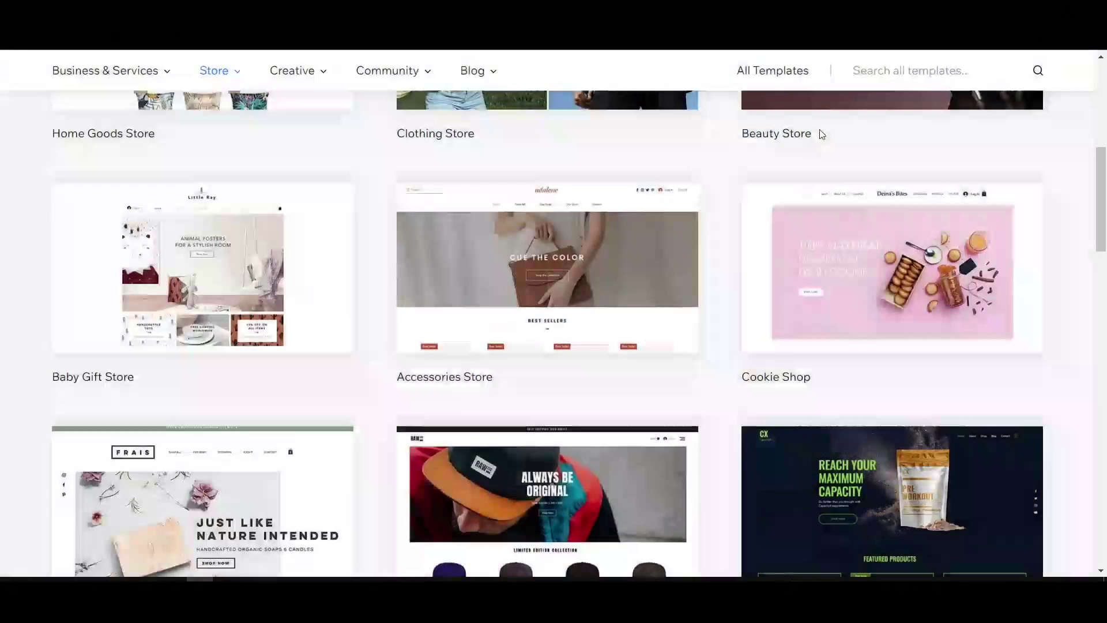
{"action": "mouse_move", "coordinate": [571, 254]}
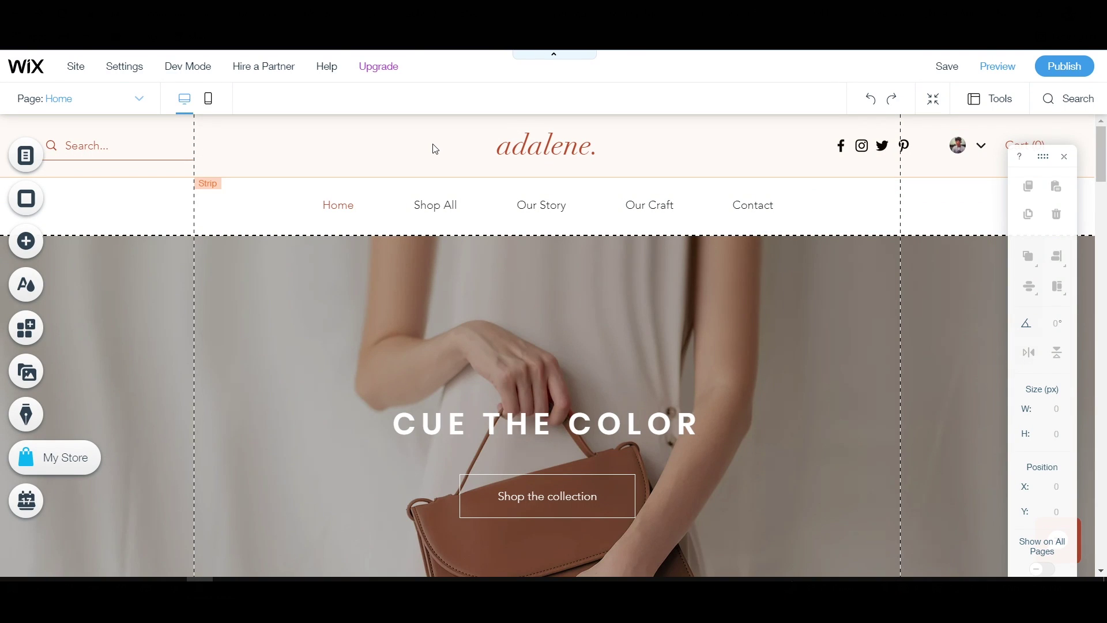
- Delete the Mini Leather Goods page from the site's main pages
{"action": "left_click", "coordinate": [28, 157]}
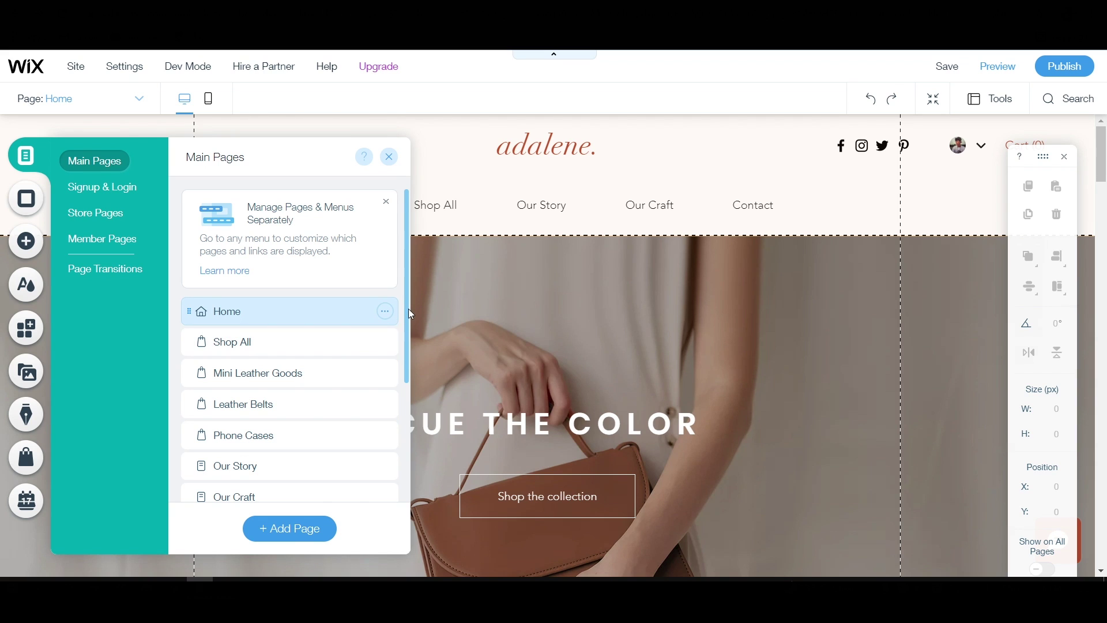
{"action": "left_click_drag", "start_coordinate": [409, 309], "coordinate": [408, 376]}
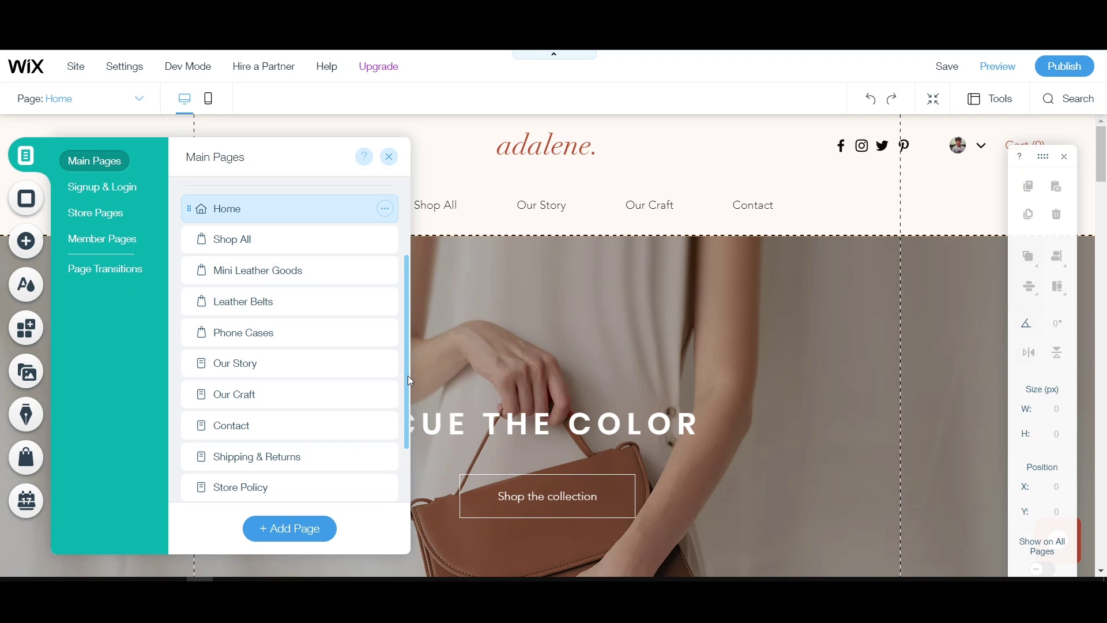
{"action": "scroll", "coordinate": [388, 271], "scroll_direction": "down", "scroll_amount": 1}
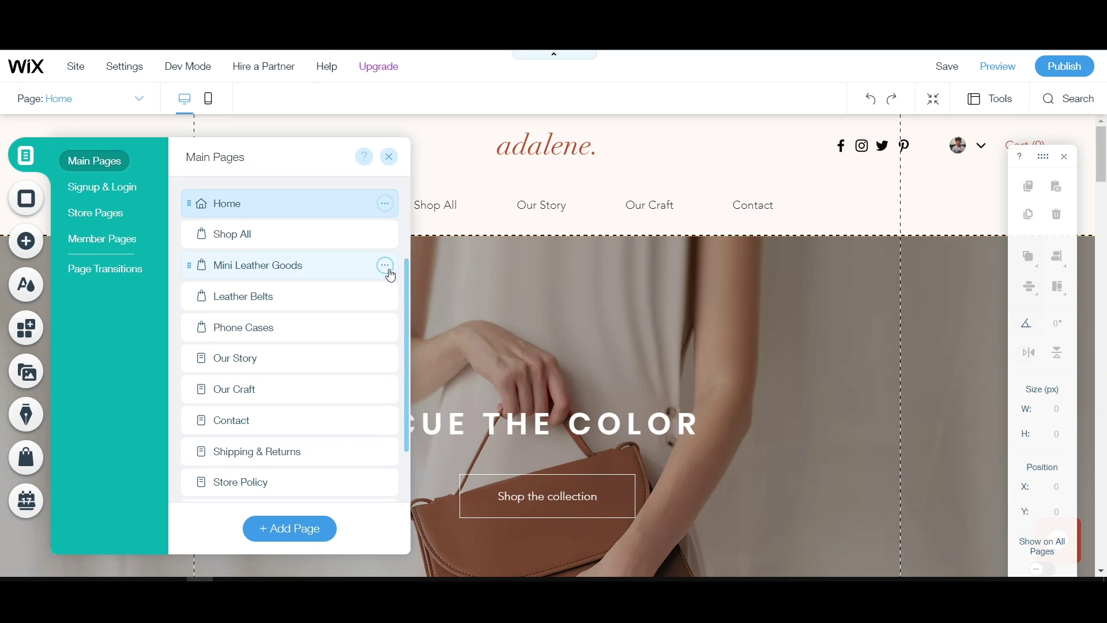
{"action": "left_click", "coordinate": [386, 265]}
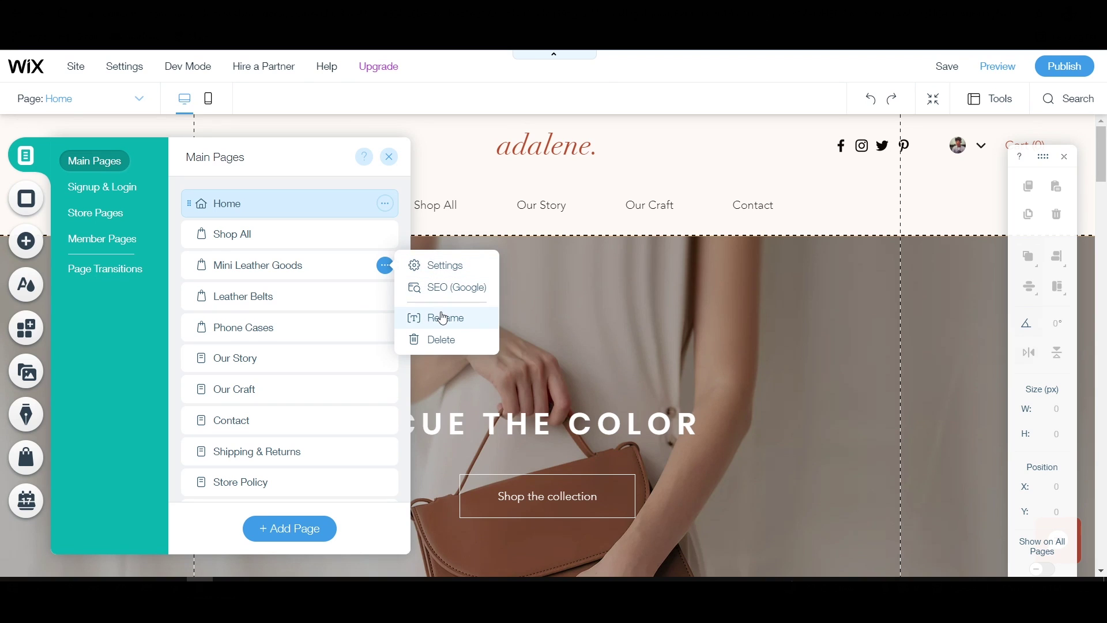
{"action": "left_click", "coordinate": [442, 346]}
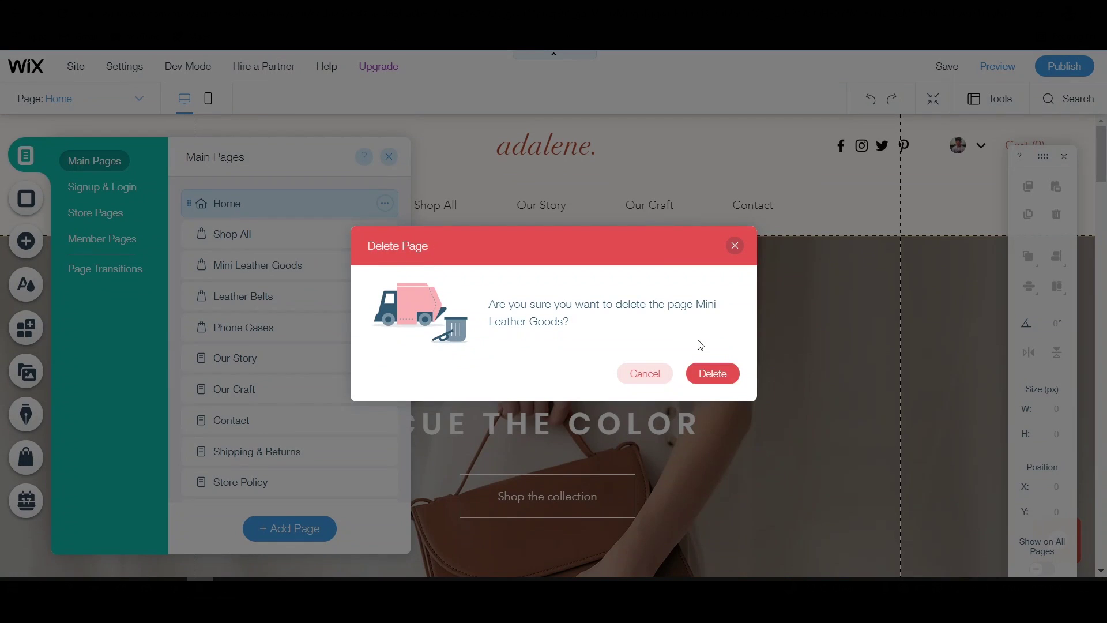
{"action": "left_click", "coordinate": [710, 378]}
- Rename the Leather Belts page as LitE and move the Phone Cases page directly below Contact
{"action": "left_click", "coordinate": [385, 264]}
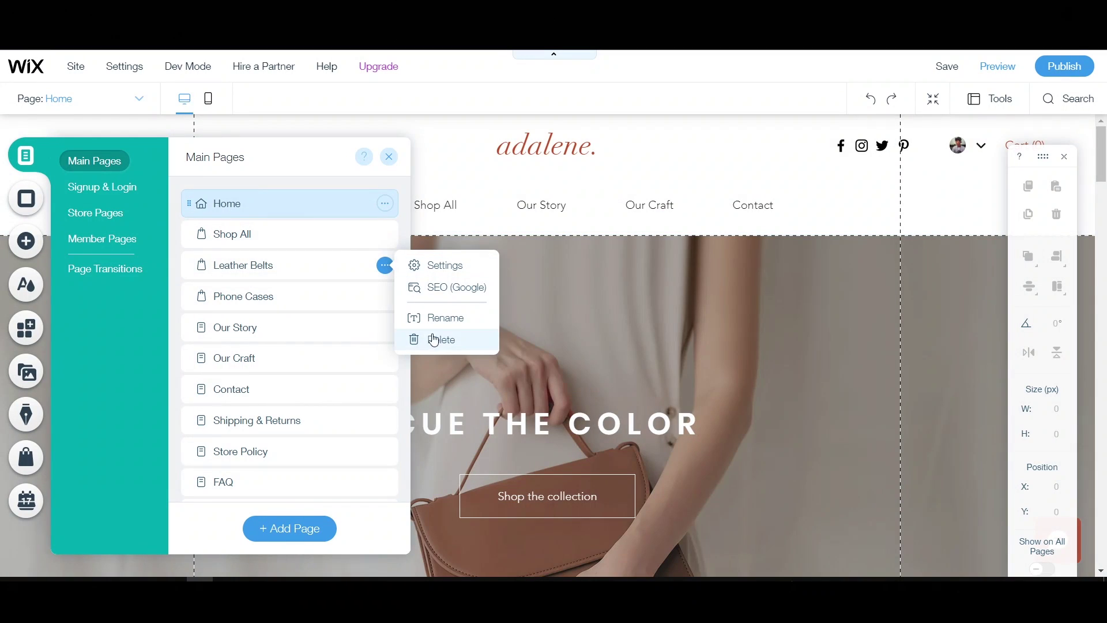
{"action": "left_click", "coordinate": [439, 317]}
{"action": "type", "text": "LitE"}
{"action": "key", "text": "Return"}
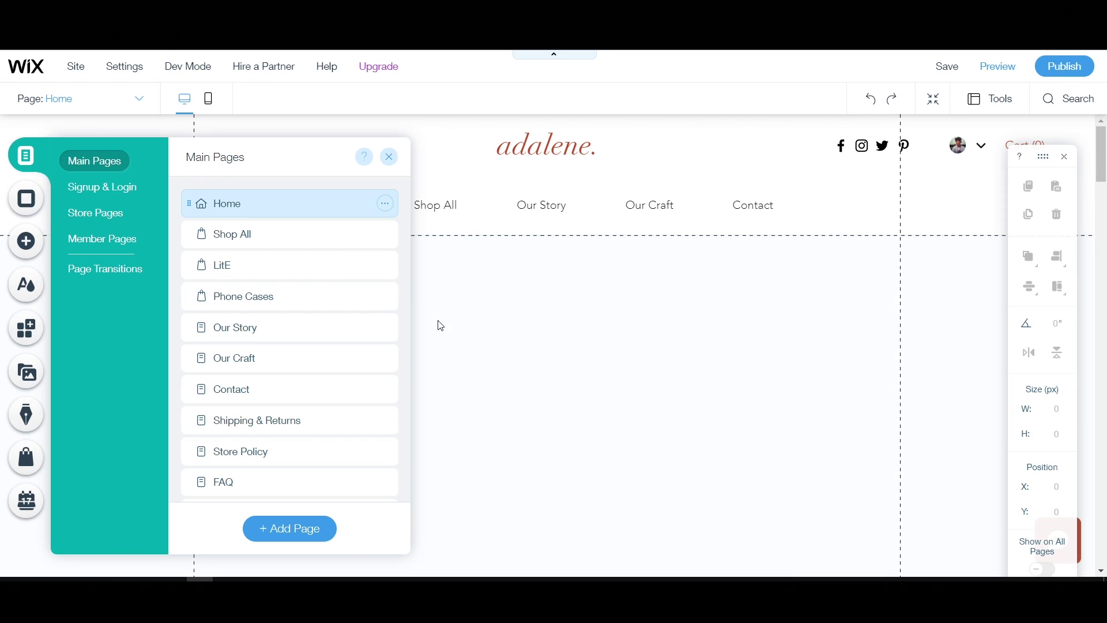
{"action": "left_click_drag", "start_coordinate": [331, 283], "coordinate": [317, 385]}
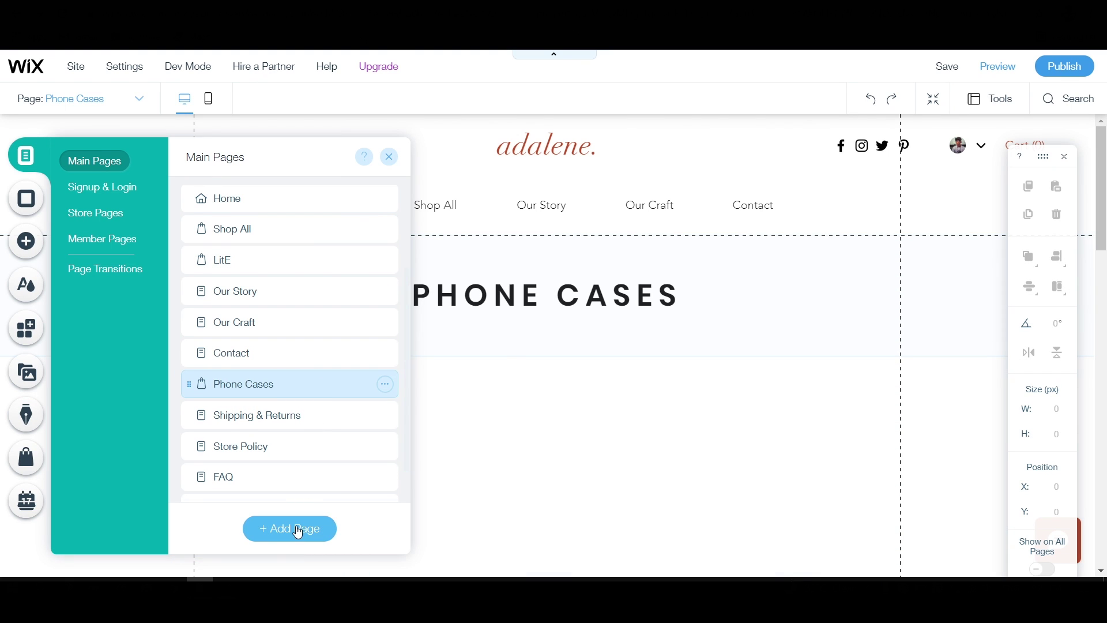
- Add a page named New to the main pages and return to the Home page
{"action": "left_click", "coordinate": [294, 536]}
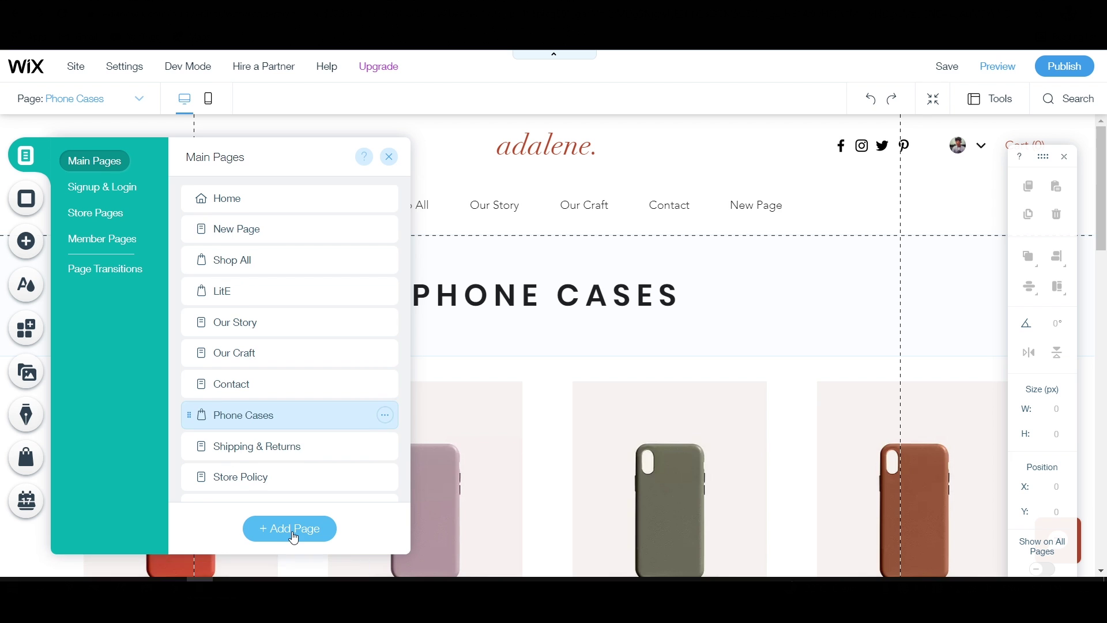
{"action": "key", "text": "BackSpace"}
{"action": "type", "text": "New"}
{"action": "key", "text": "Return"}
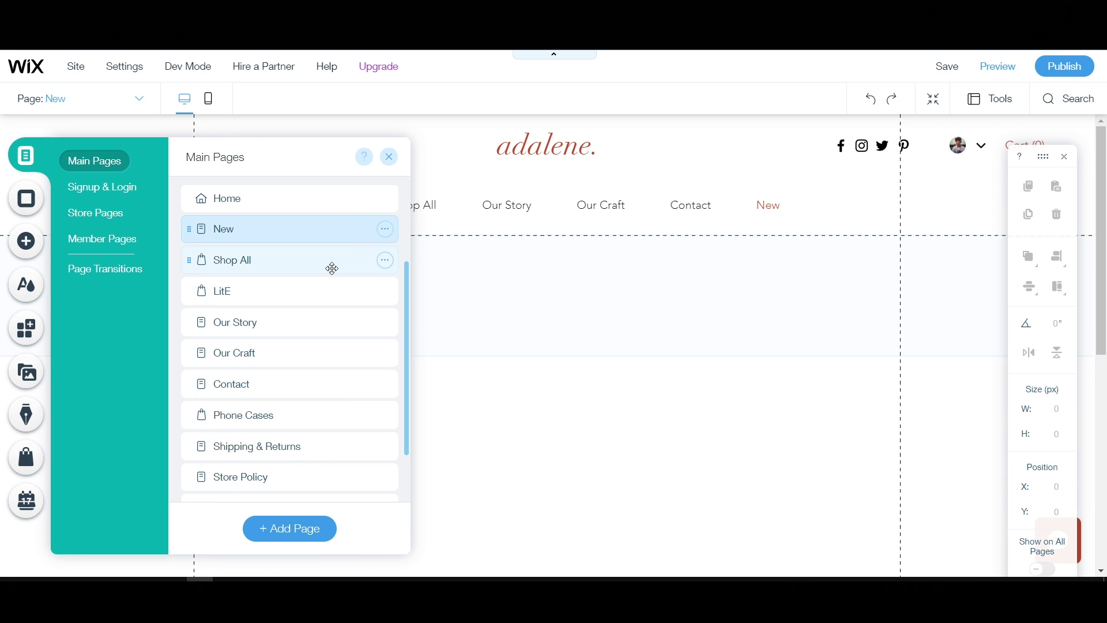
{"action": "left_click", "coordinate": [294, 194]}
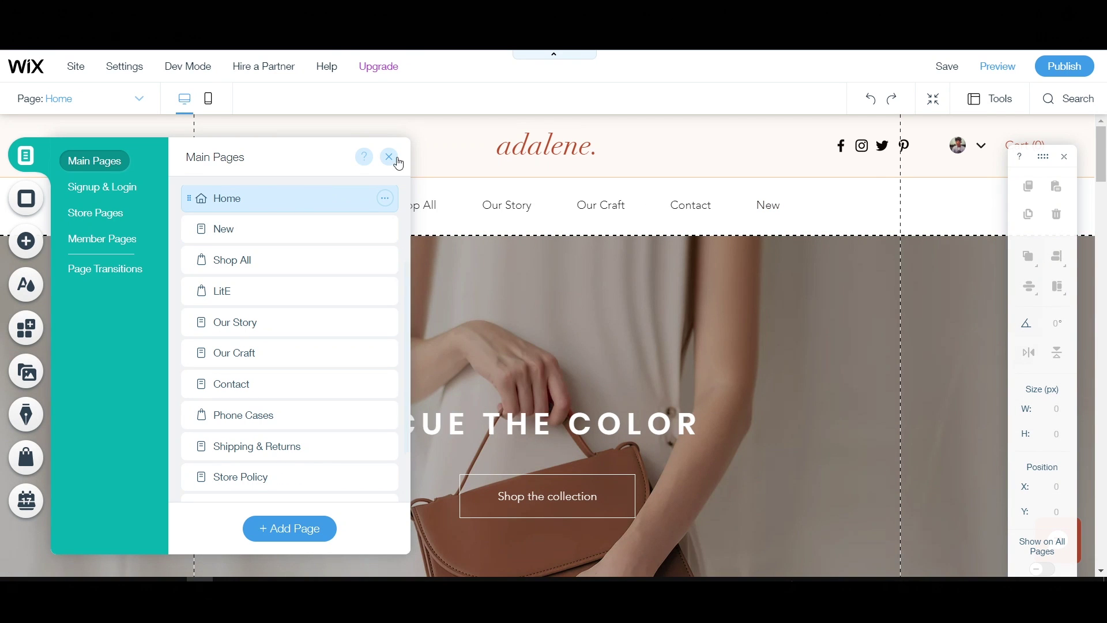
{"action": "left_click", "coordinate": [392, 158]}
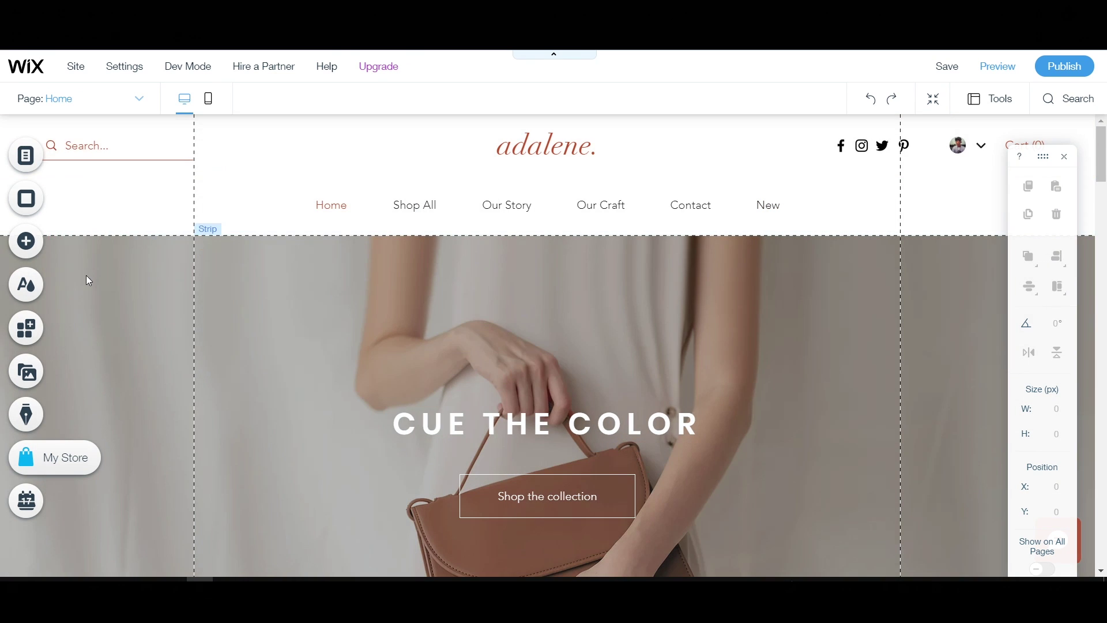
- Set the Home page background to the Desk image found by searching the Wix media library for decor
{"action": "left_click", "coordinate": [26, 198]}
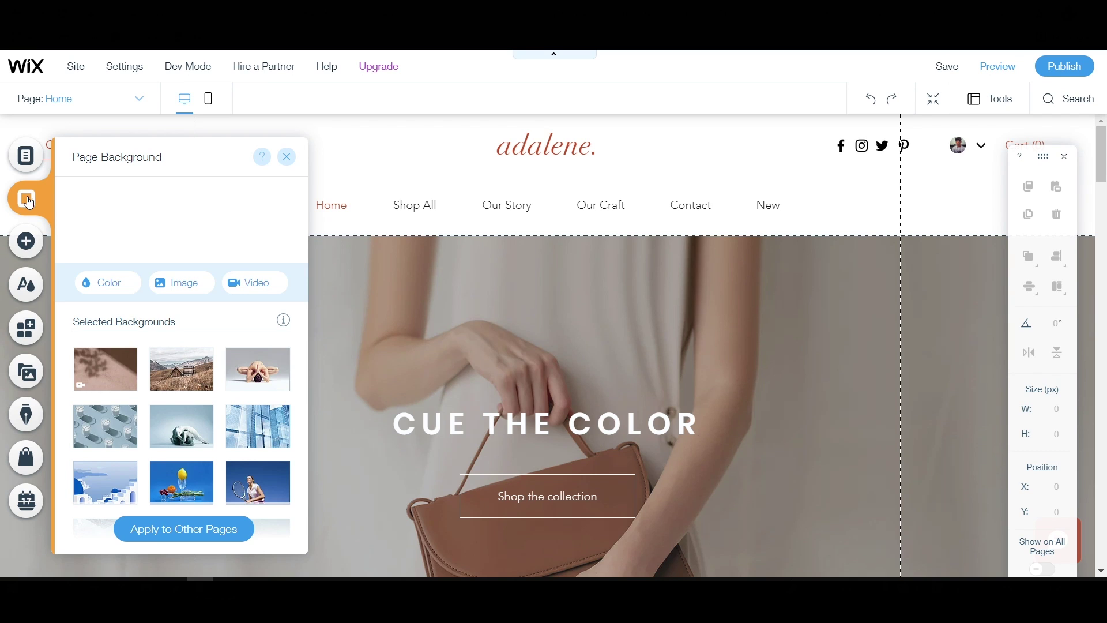
{"action": "left_click", "coordinate": [155, 283]}
{"action": "left_click", "coordinate": [106, 352]}
{"action": "type", "text": "decor"}
{"action": "key", "text": "Return"}
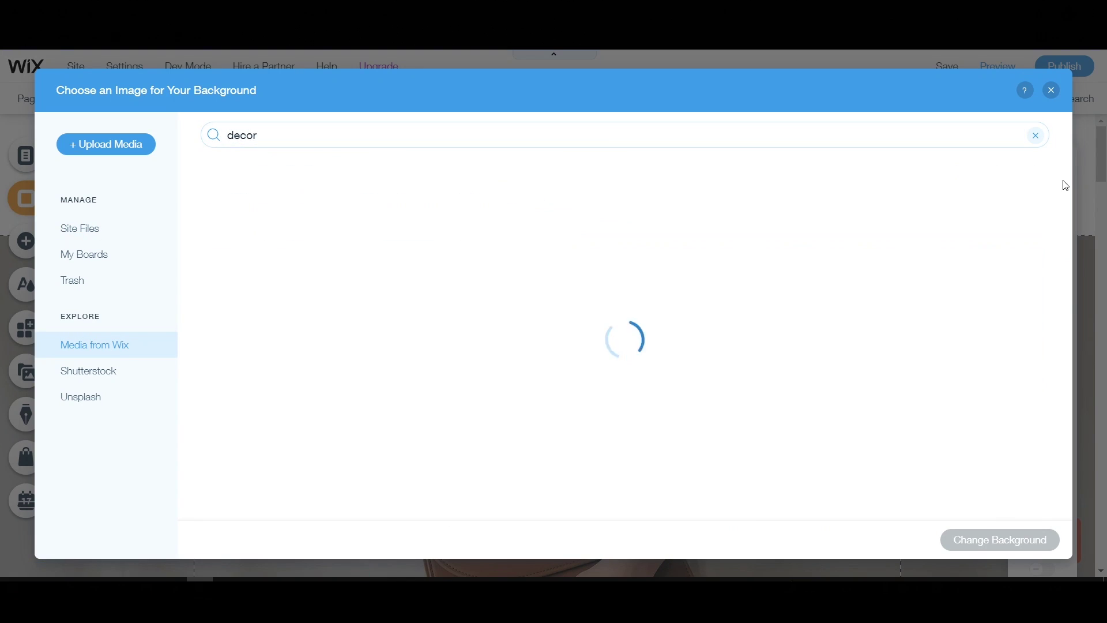
{"action": "left_click_drag", "start_coordinate": [1068, 187], "coordinate": [1070, 365]}
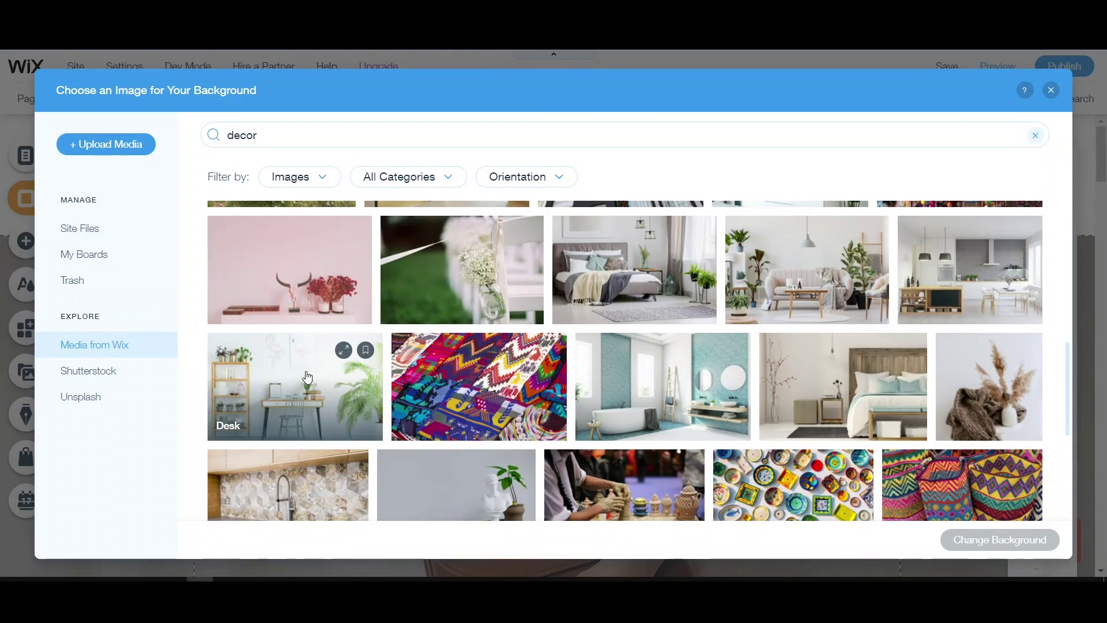
{"action": "left_click", "coordinate": [294, 387]}
{"action": "left_click", "coordinate": [1001, 542]}
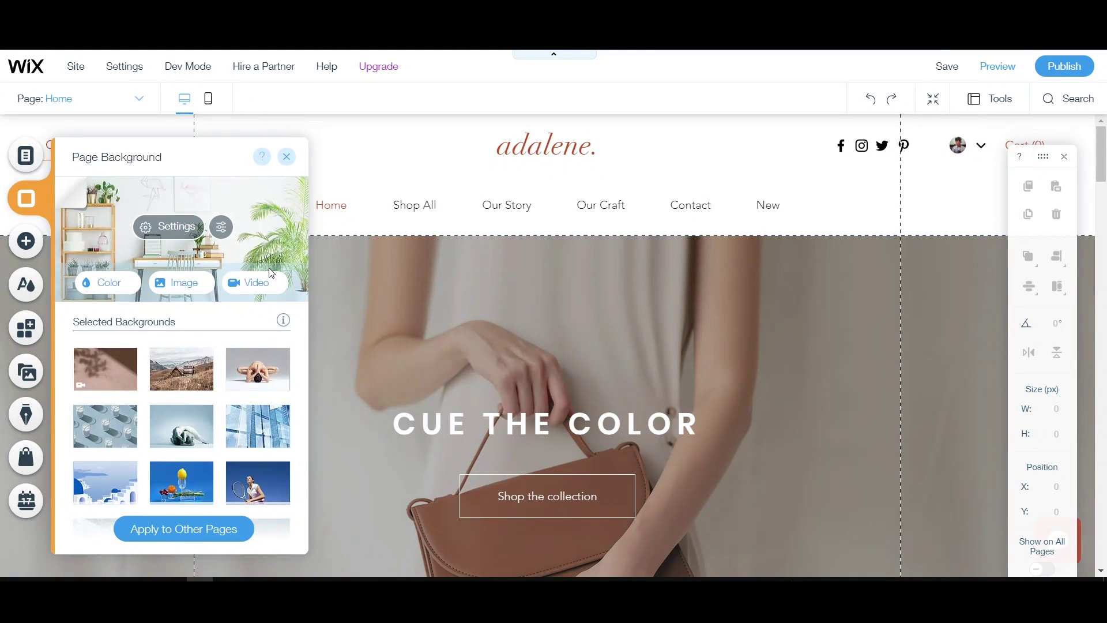
- Replace the hero strip's background with the beige sofa and plants image found by searching the Wix media for decor
{"action": "left_click", "coordinate": [271, 296]}
{"action": "double_click", "coordinate": [263, 294]}
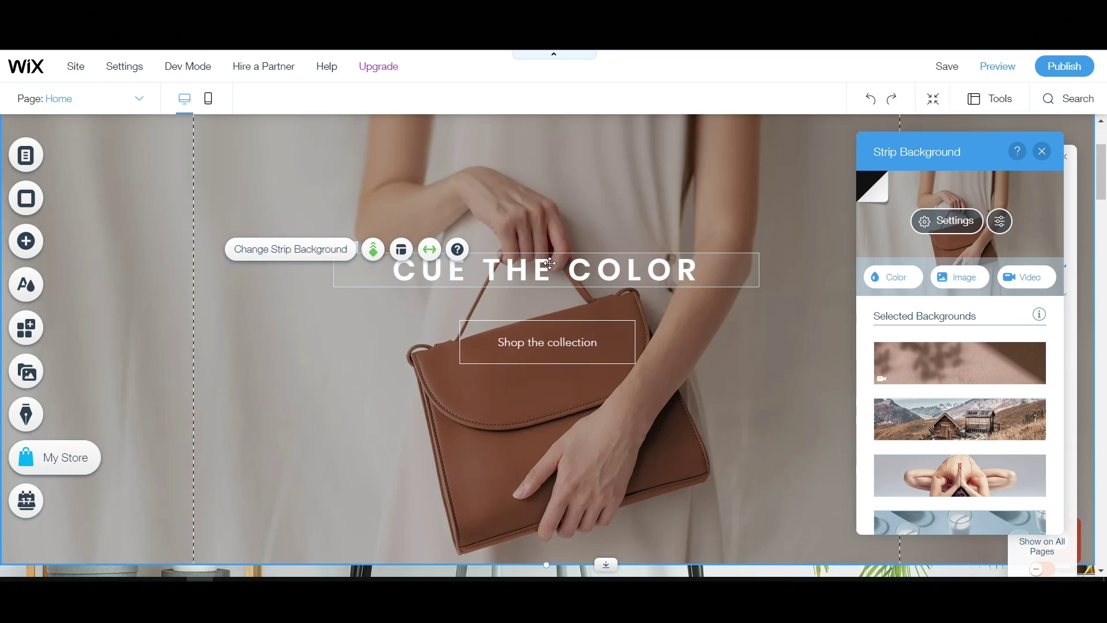
{"action": "left_click", "coordinate": [958, 277]}
{"action": "left_click", "coordinate": [420, 135]}
{"action": "type", "text": "decor"}
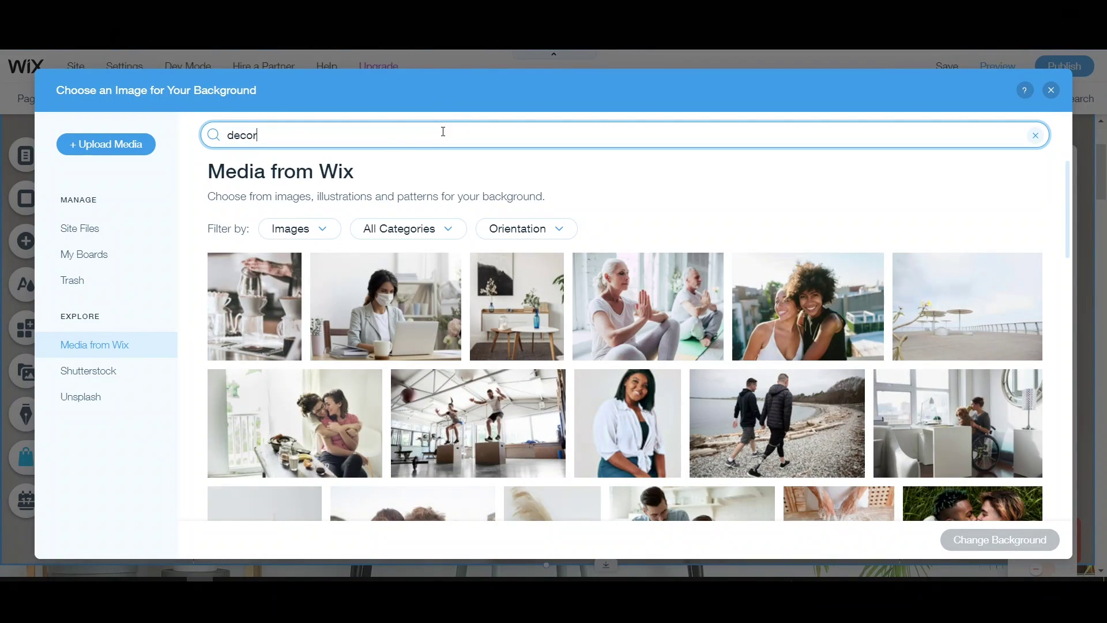
{"action": "key", "text": "Return"}
{"action": "scroll", "coordinate": [1070, 304], "scroll_direction": "down", "scroll_amount": 5}
{"action": "left_click_drag", "start_coordinate": [1070, 303], "coordinate": [1067, 413]}
{"action": "left_click", "coordinate": [807, 352]}
{"action": "left_click", "coordinate": [977, 540]}
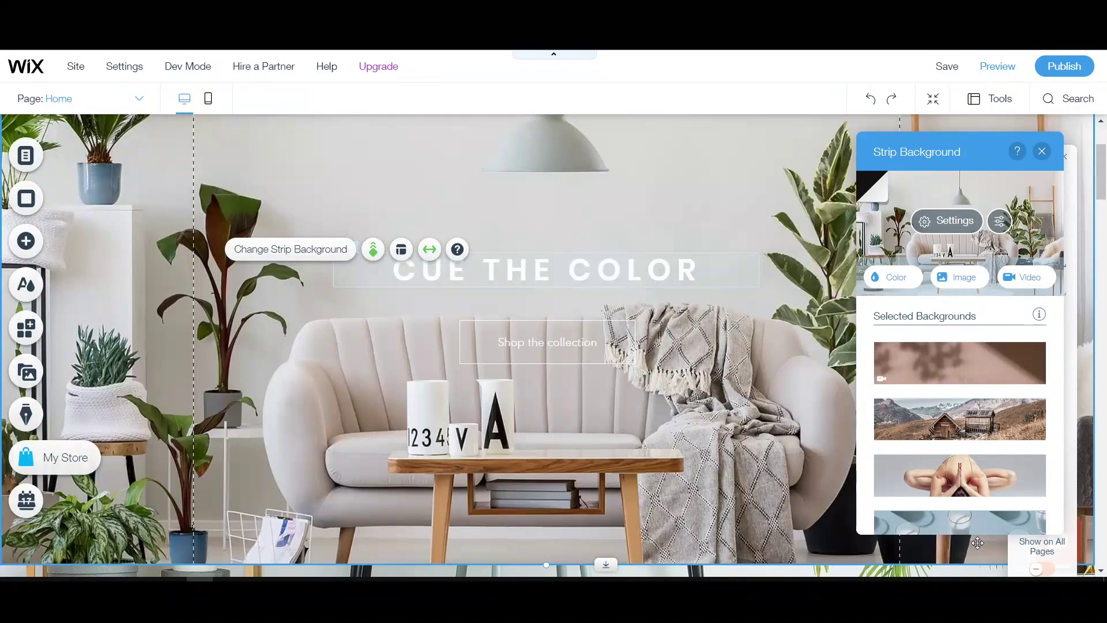
- Replace the hero heading CUE THE COLOR with LITEXTENSION and color the text dark red #8B0000
{"action": "double_click", "coordinate": [642, 273]}
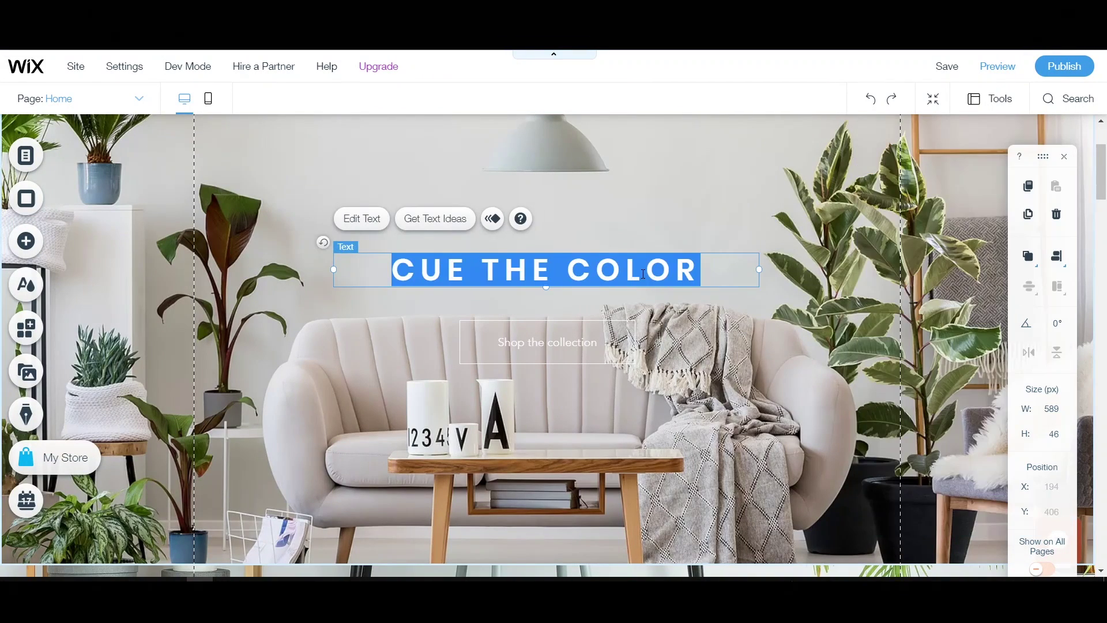
{"action": "type", "text": "LITEXTENSION"}
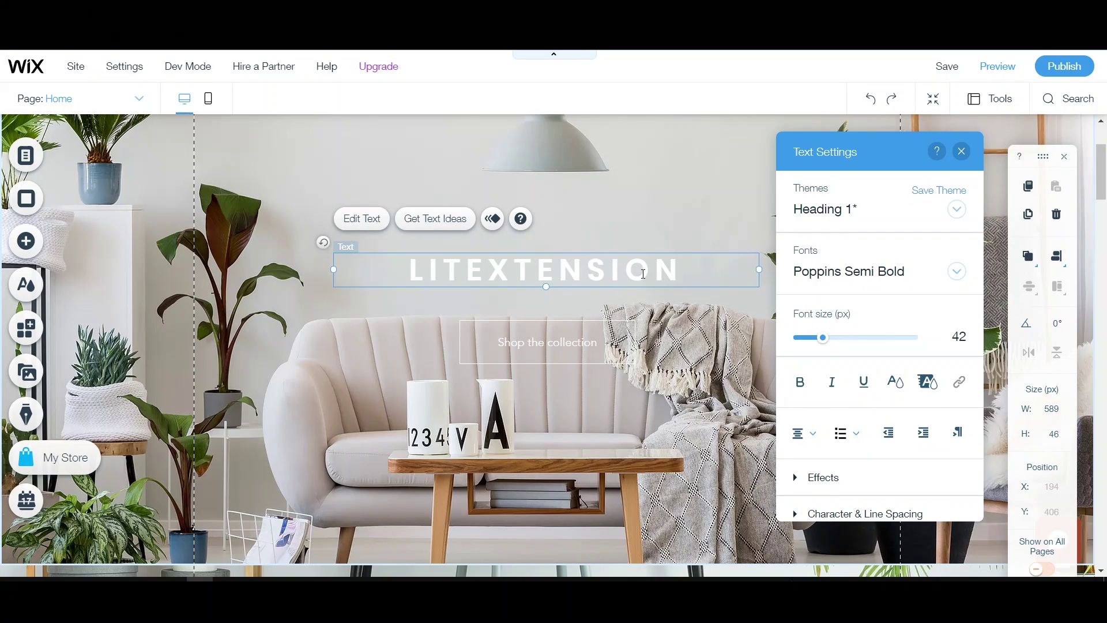
{"action": "key", "text": "ctrl+a"}
{"action": "left_click", "coordinate": [897, 392]}
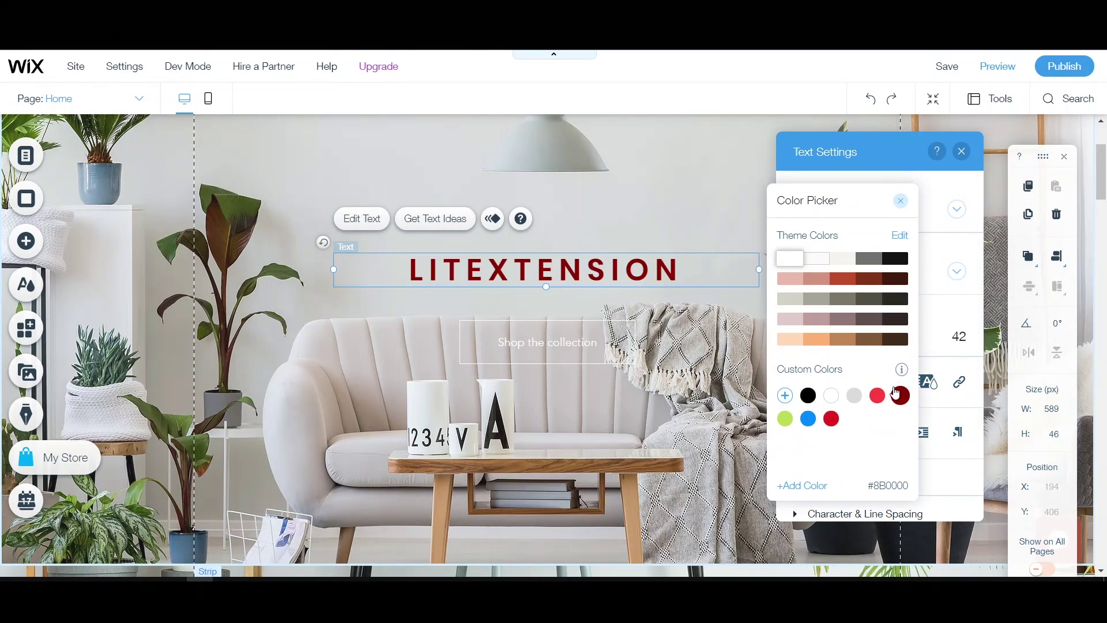
{"action": "left_click", "coordinate": [896, 398]}
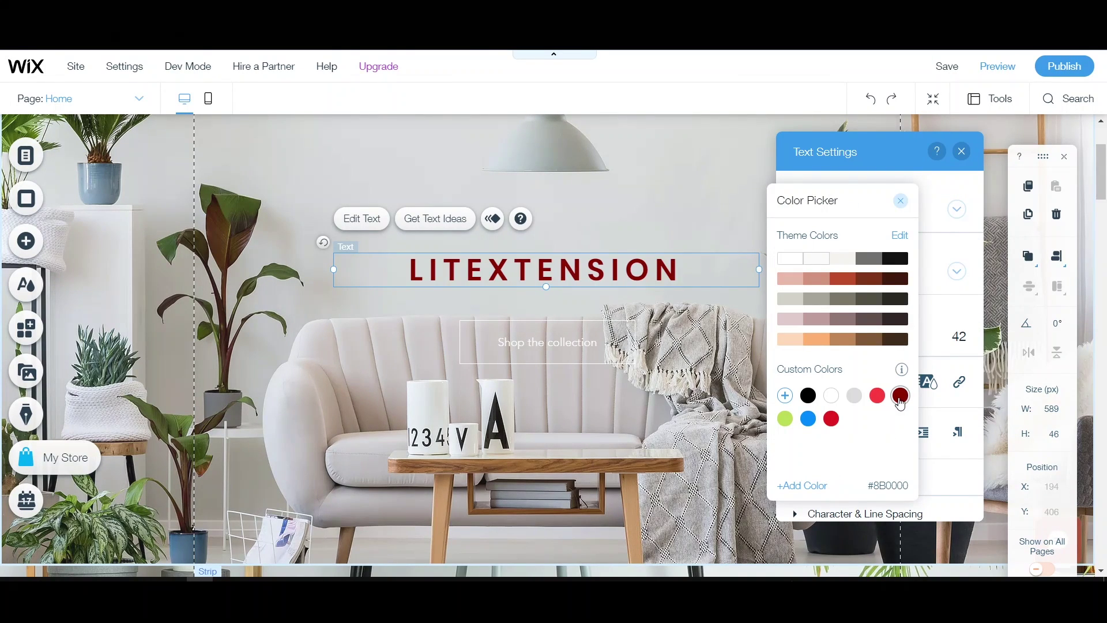
{"action": "left_click", "coordinate": [901, 200]}
{"action": "left_click", "coordinate": [962, 151]}
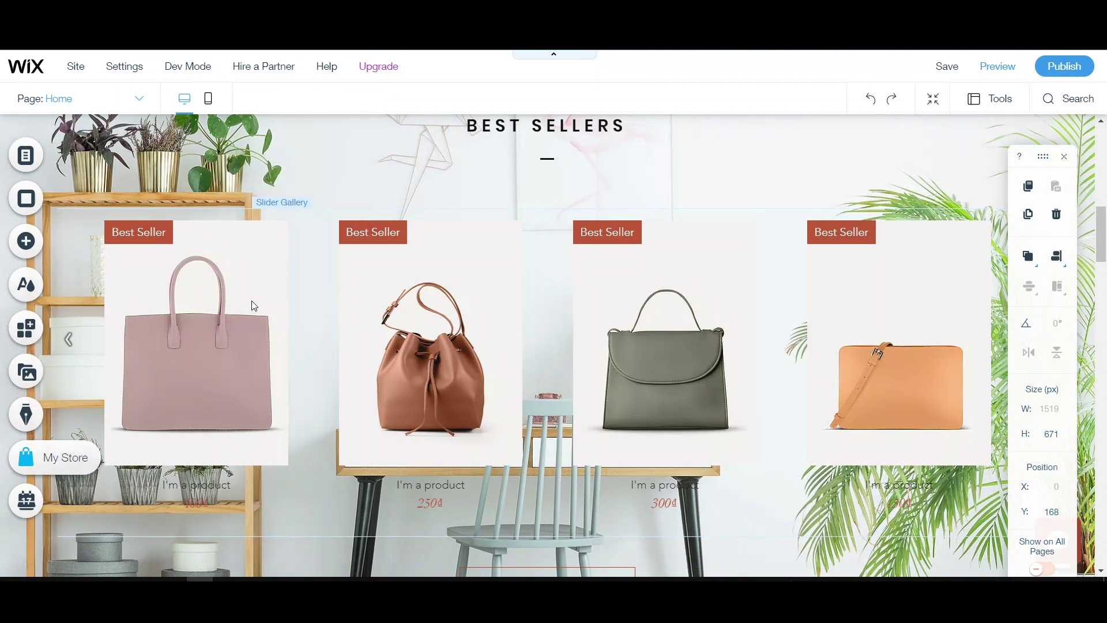
- Open product management from the Best Sellers gallery and delete all the sample products from the store
{"action": "left_click", "coordinate": [301, 293]}
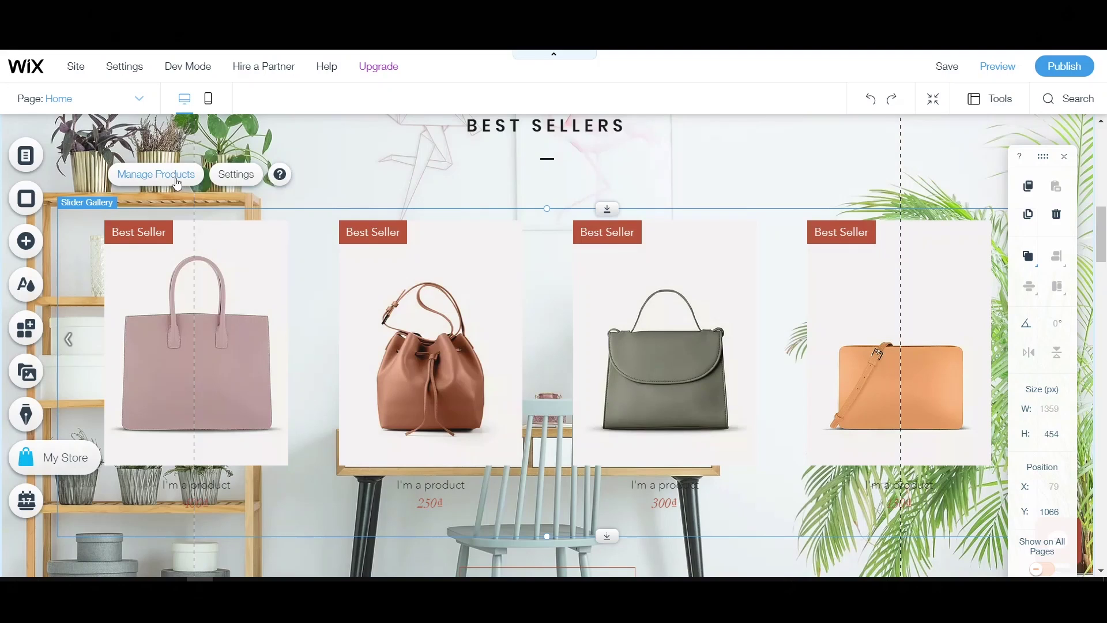
{"action": "left_click", "coordinate": [155, 175]}
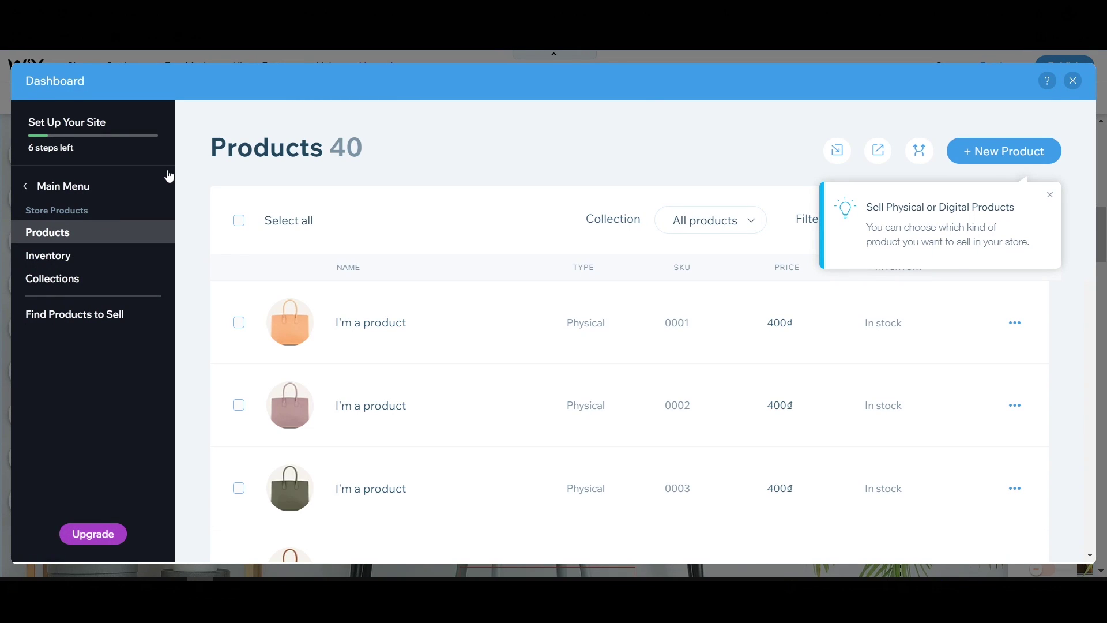
{"action": "left_click", "coordinate": [239, 221]}
{"action": "left_click", "coordinate": [1051, 195]}
{"action": "left_click", "coordinate": [999, 221]}
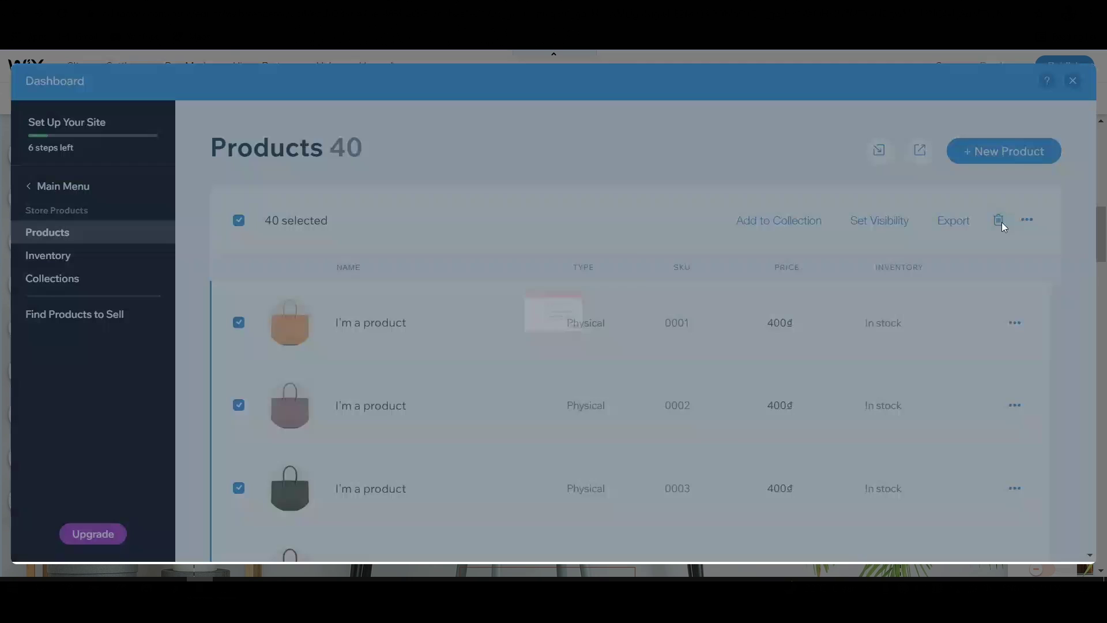
{"action": "left_click", "coordinate": [698, 428]}
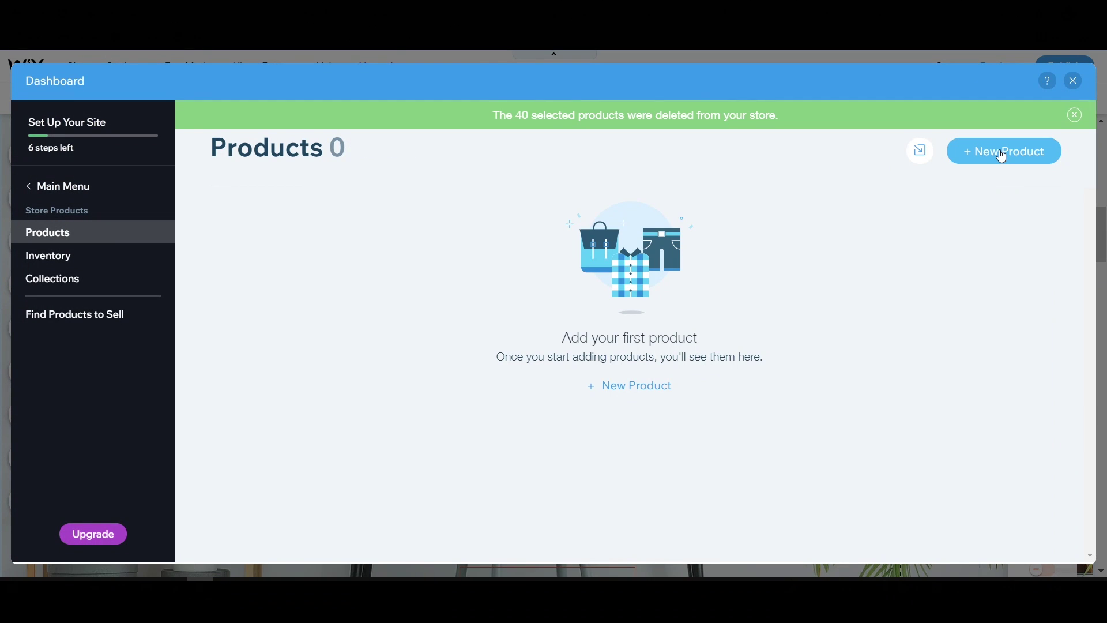
- Start a new physical product and add the blue Chair image found by searching the media for CHAIR
{"action": "left_click", "coordinate": [995, 150]}
{"action": "left_click", "coordinate": [977, 271]}
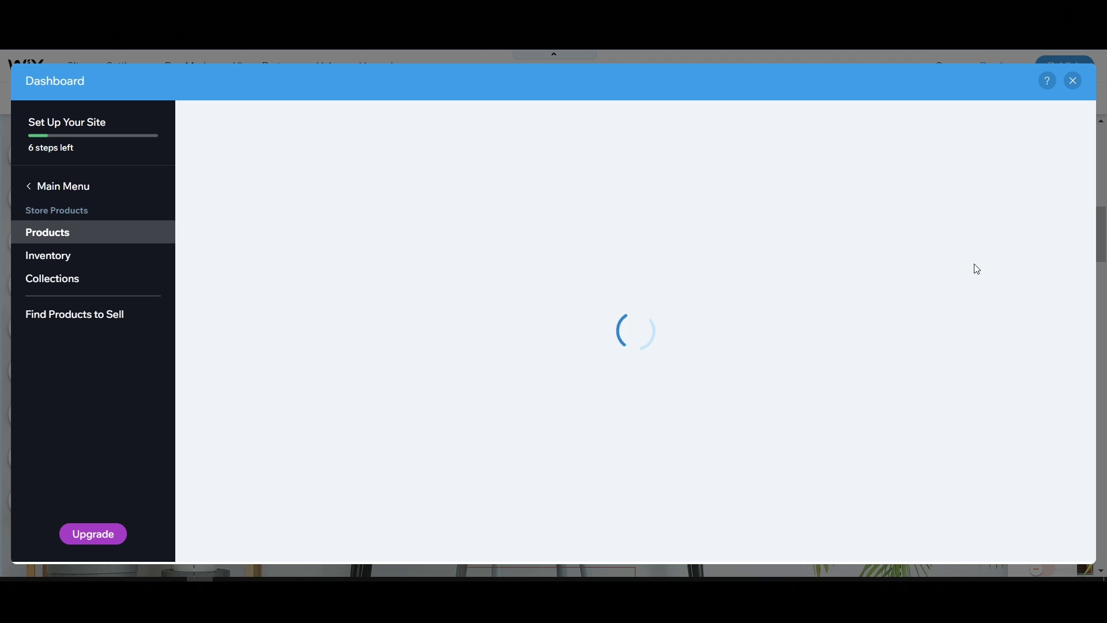
{"action": "left_click", "coordinate": [399, 351]}
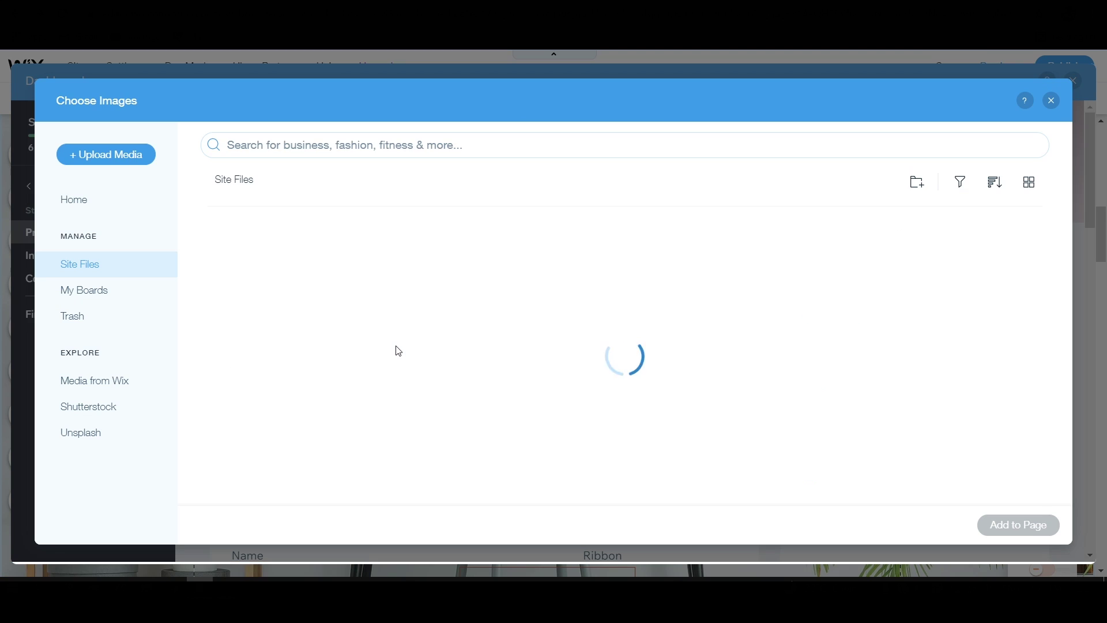
{"action": "left_click", "coordinate": [338, 144]}
{"action": "type", "text": "CHAIR"}
{"action": "key", "text": "Return"}
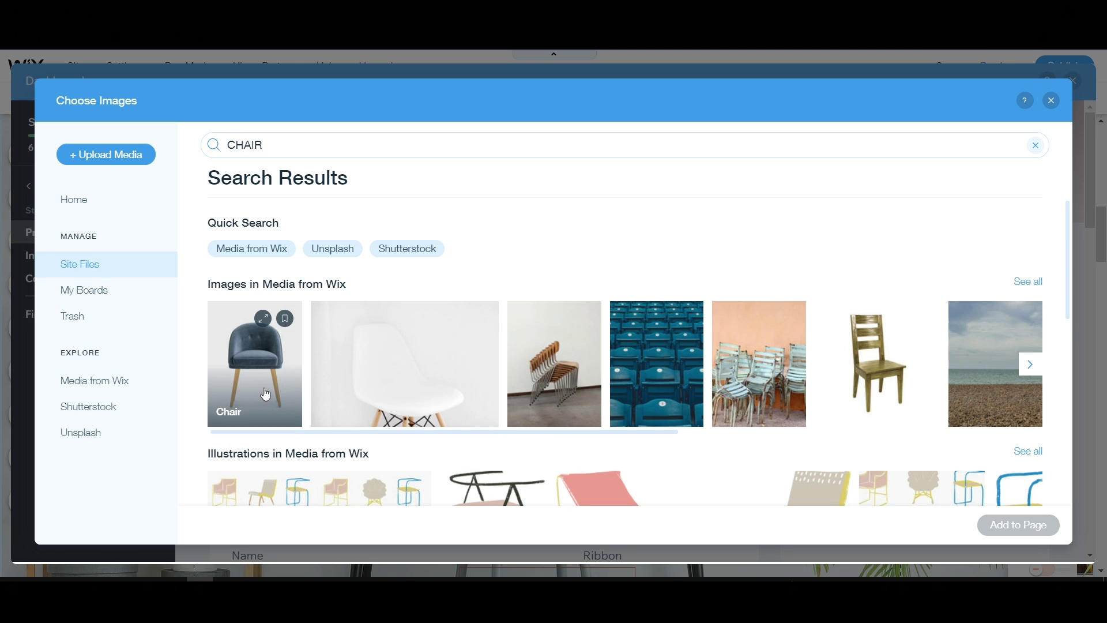
{"action": "left_click", "coordinate": [255, 363]}
{"action": "left_click", "coordinate": [1018, 524]}
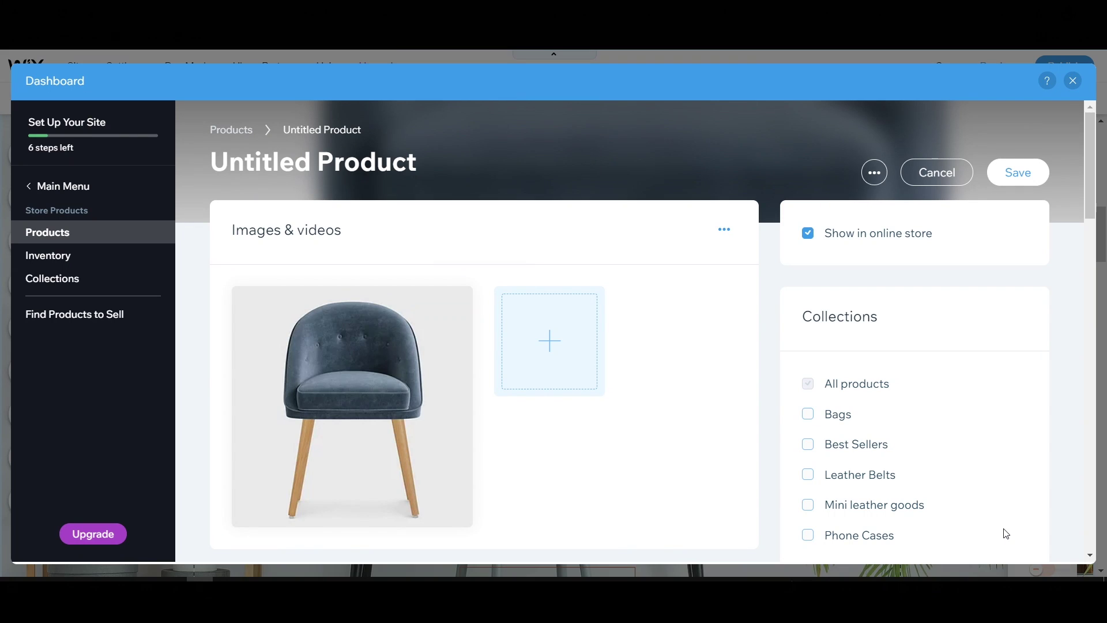
- Name the product Chair, give it the ribbon New Arrival and a price of 20, and save it
{"action": "scroll", "coordinate": [1084, 173], "scroll_direction": "down", "scroll_amount": 6}
{"action": "left_click", "coordinate": [309, 277]}
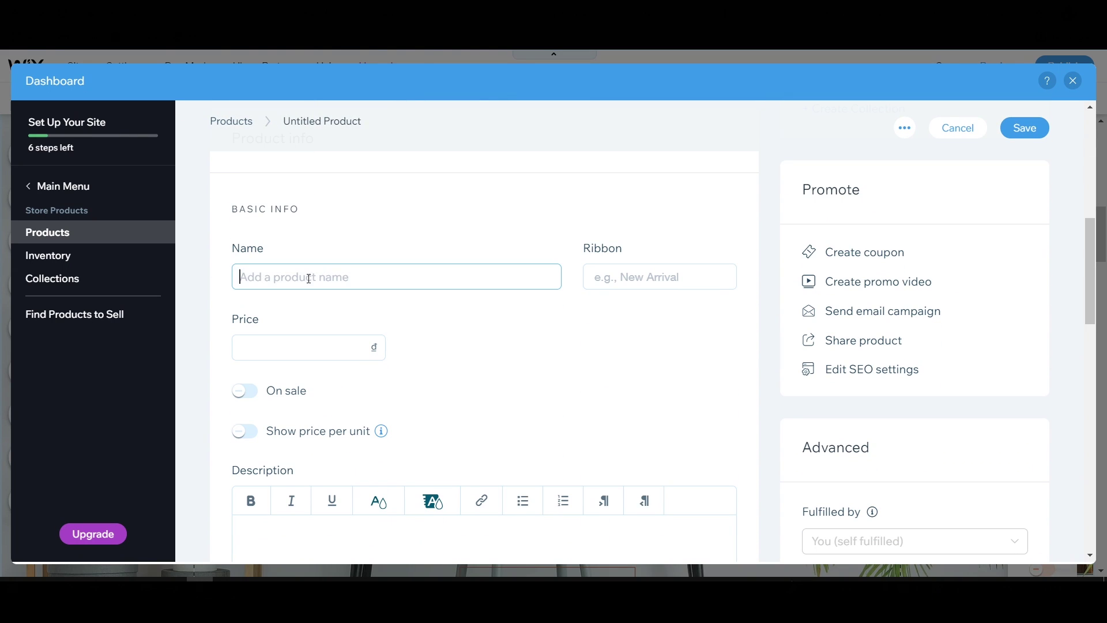
{"action": "type", "text": "Chair"}
{"action": "key", "text": "Tab"}
{"action": "type", "text": "New Arrival"}
{"action": "left_click", "coordinate": [318, 355]}
{"action": "type", "text": "20"}
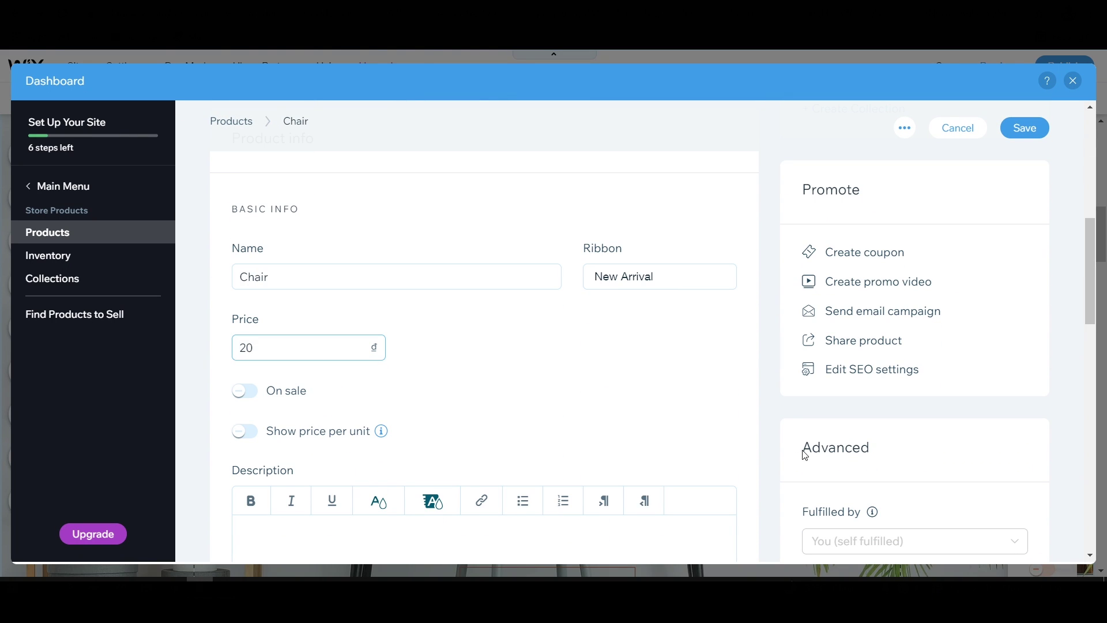
{"action": "left_click", "coordinate": [1024, 134]}
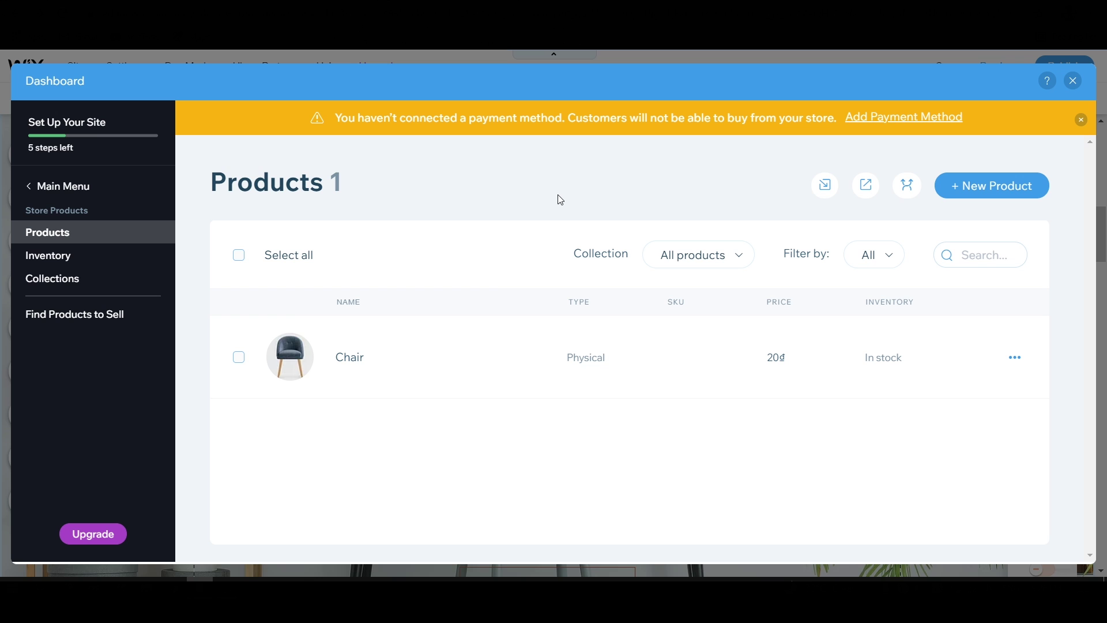
- Set the Chair product to visible and add it to the Best Sellers collection
{"action": "left_click", "coordinate": [238, 360]}
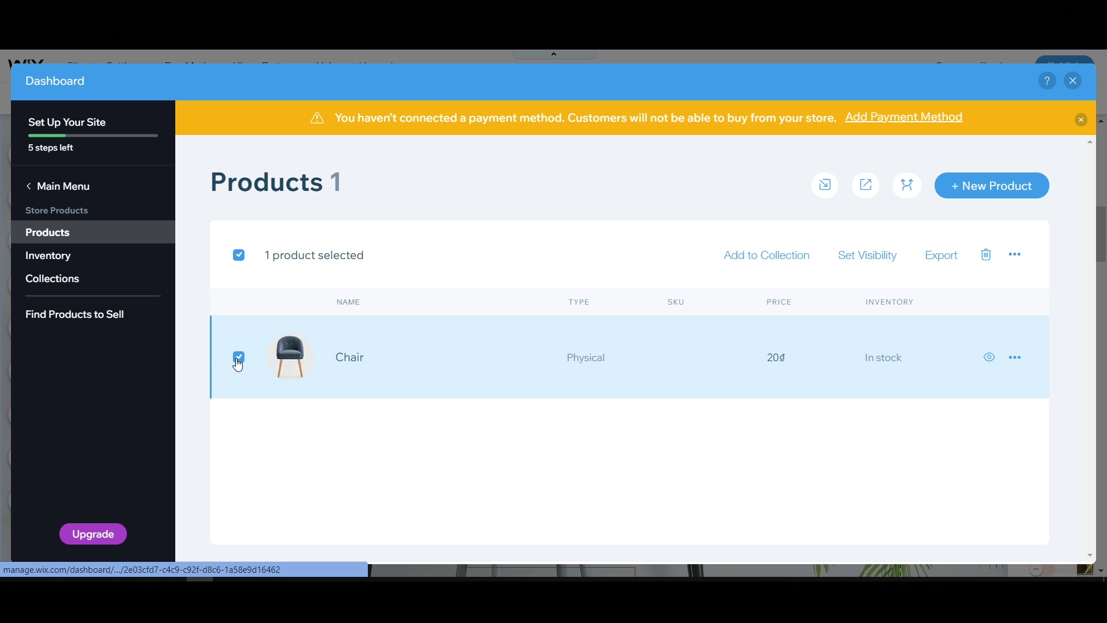
{"action": "left_click", "coordinate": [865, 256]}
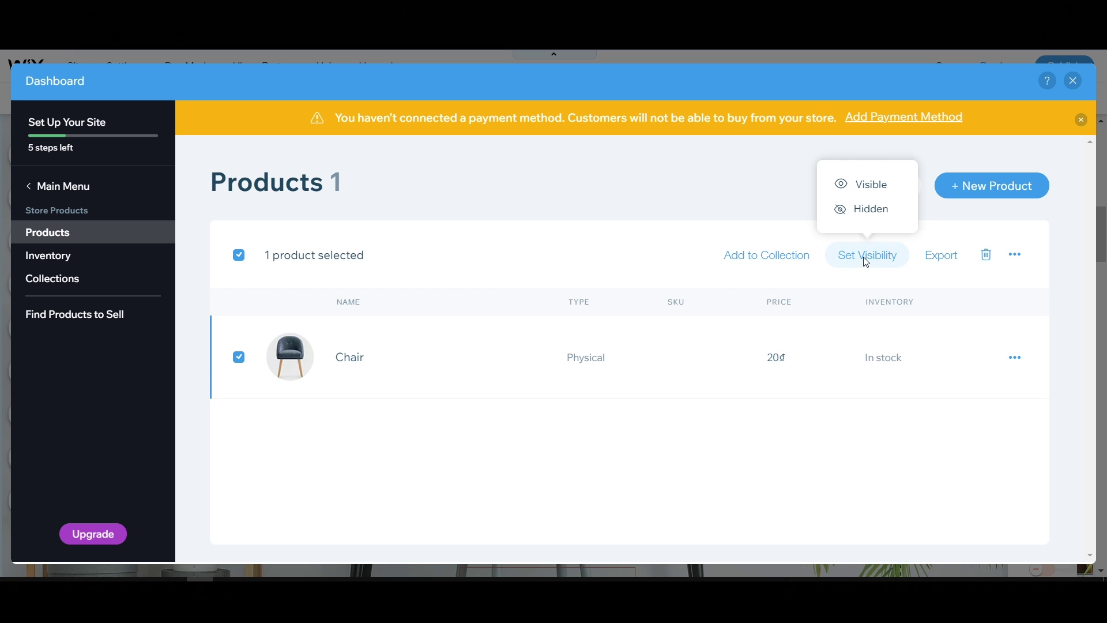
{"action": "left_click", "coordinate": [859, 186]}
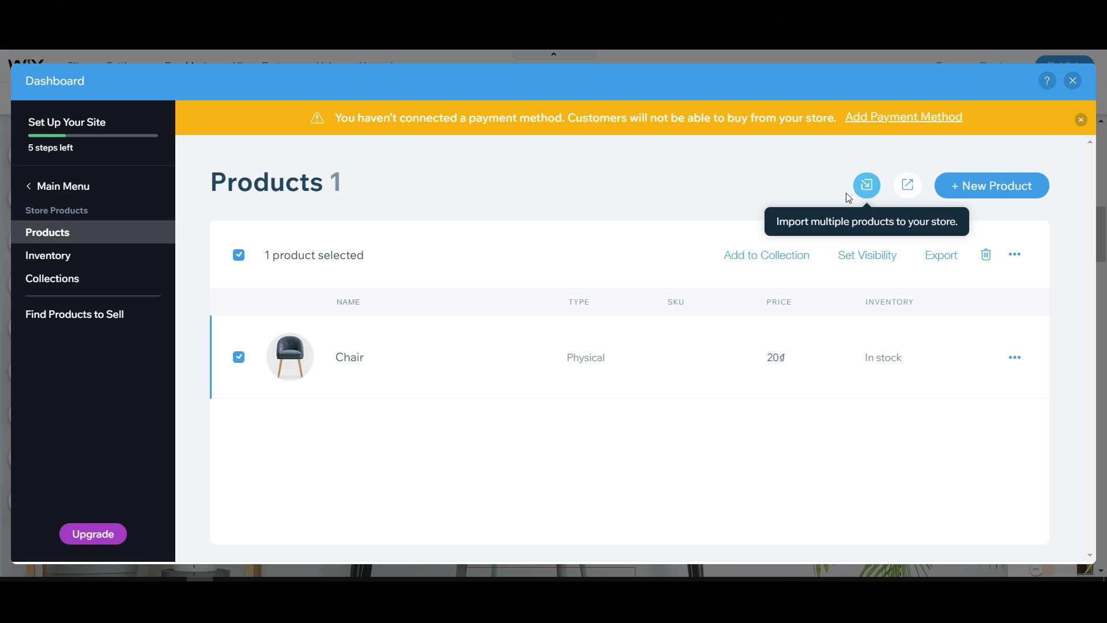
{"action": "left_click", "coordinate": [776, 259]}
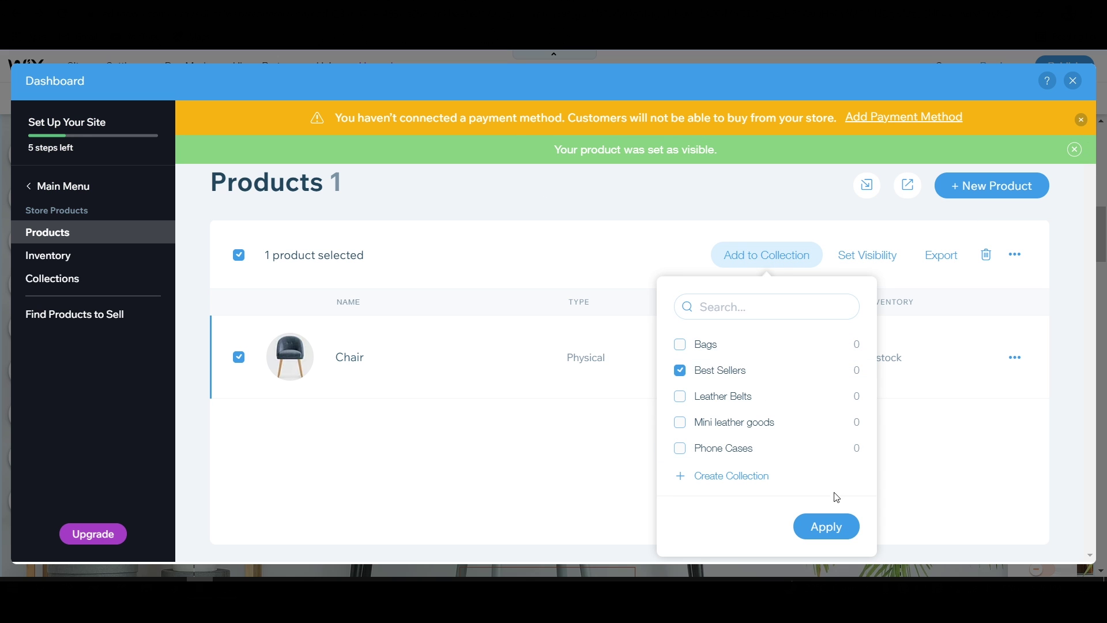
{"action": "left_click", "coordinate": [825, 527]}
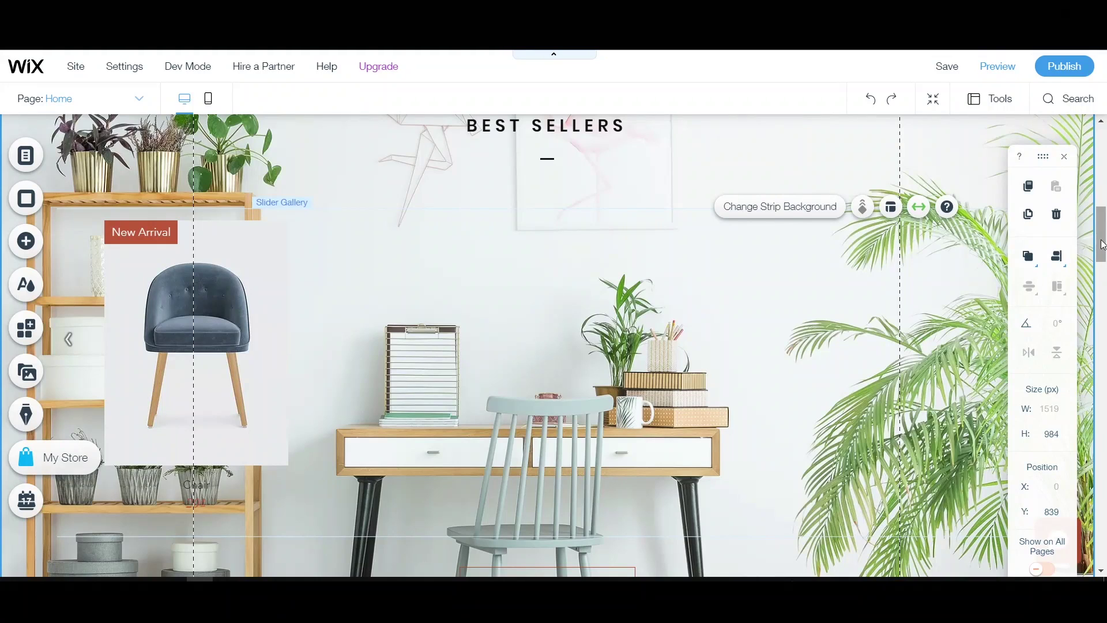
- Add a View More button above the gift box image in Column 2, beside the Leather Belts section
{"action": "left_click", "coordinate": [159, 173]}
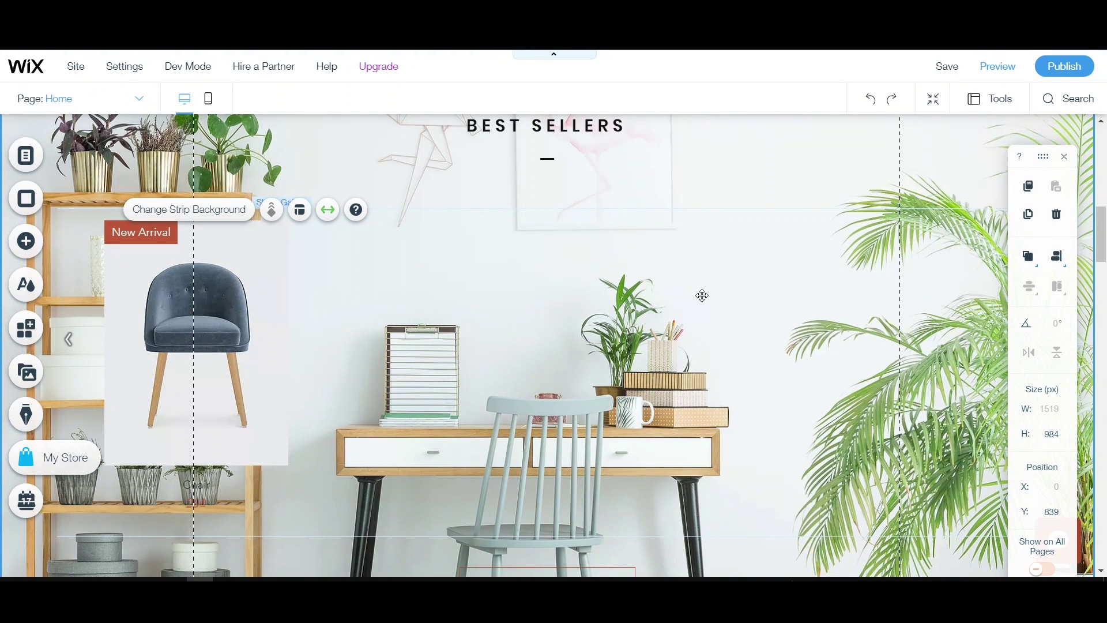
{"action": "left_click", "coordinate": [944, 267]}
{"action": "left_click_drag", "start_coordinate": [1102, 250], "coordinate": [1104, 366]}
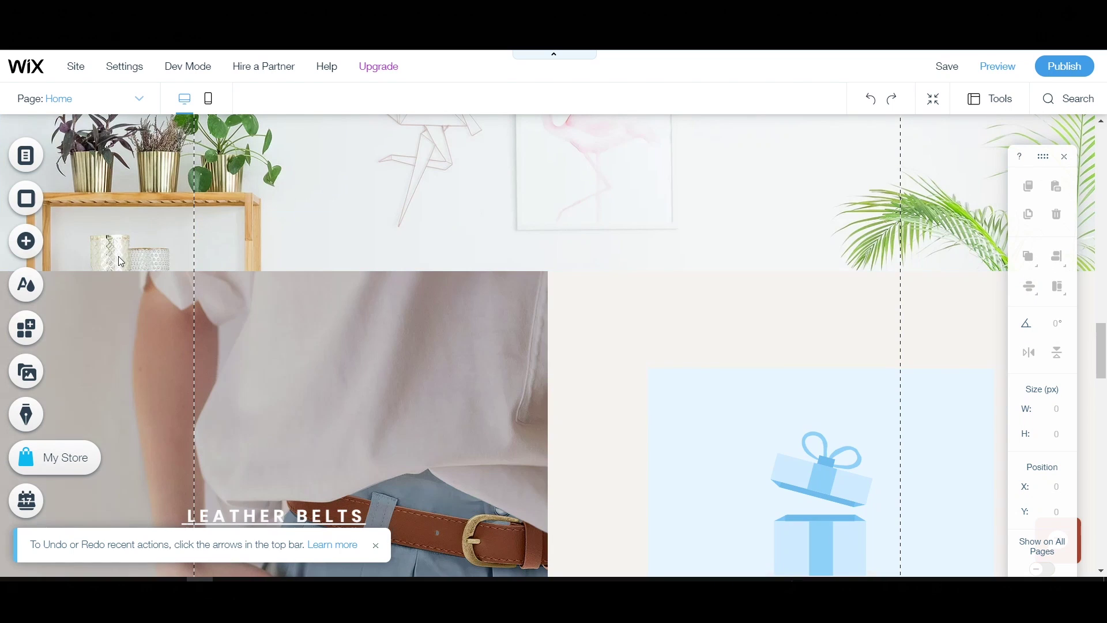
{"action": "left_click", "coordinate": [41, 247]}
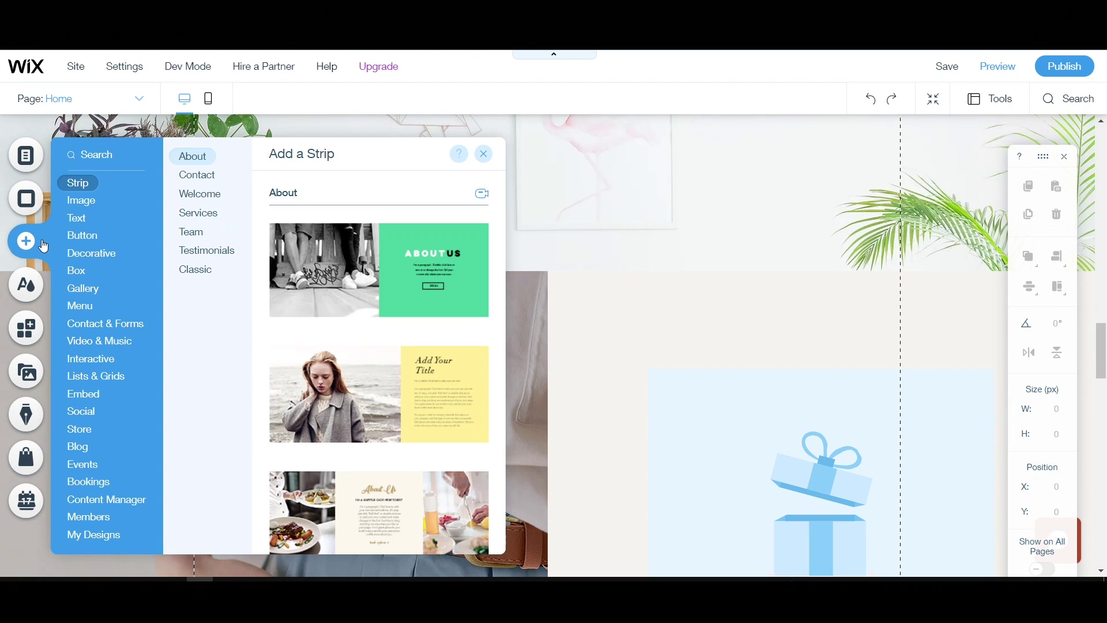
{"action": "left_click", "coordinate": [82, 236]}
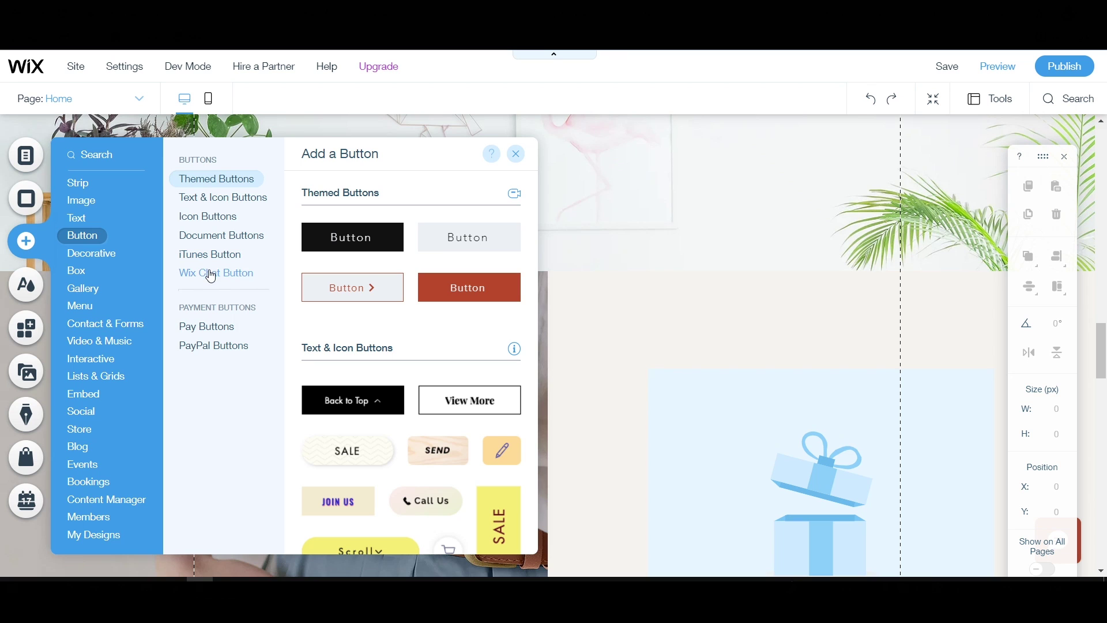
{"action": "left_click_drag", "start_coordinate": [464, 404], "coordinate": [704, 324]}
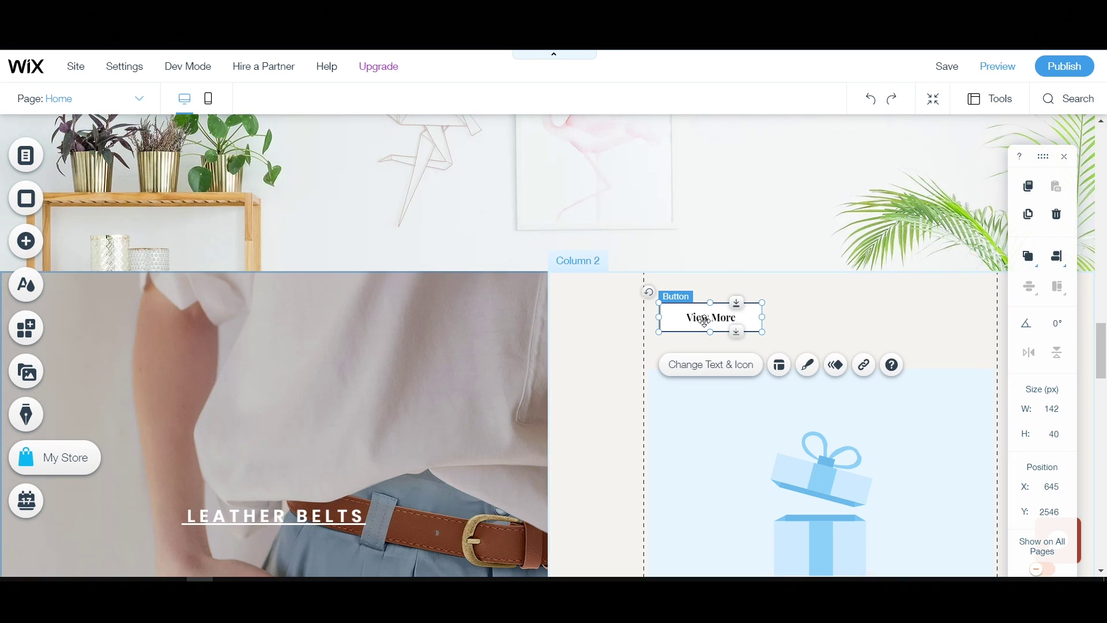
{"action": "left_click", "coordinate": [813, 307]}
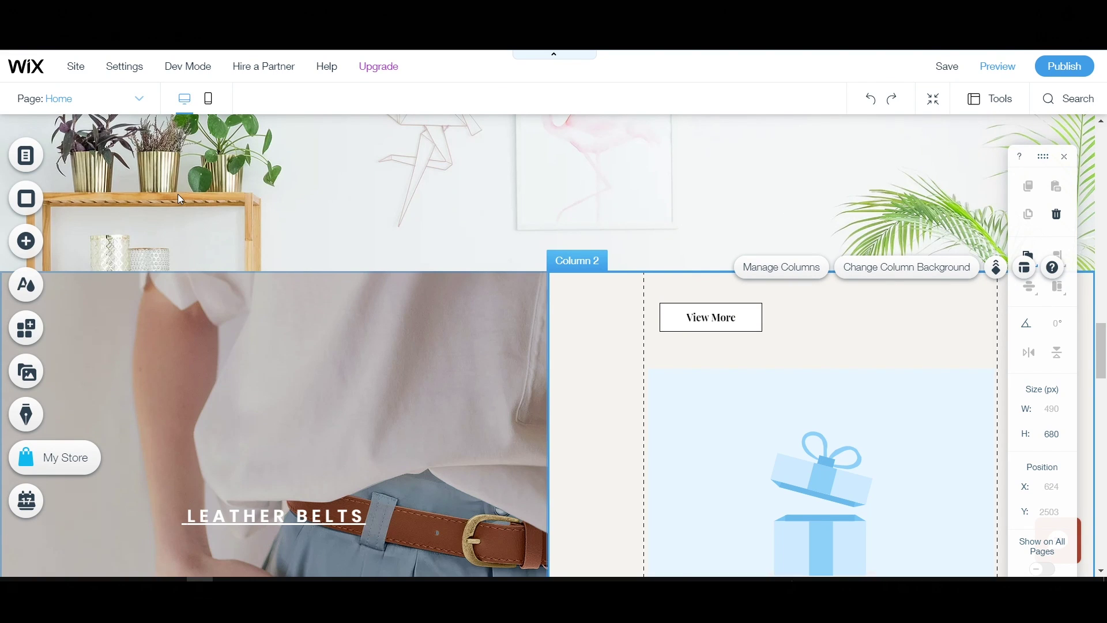
- Add a blog to the site and view its published posts in the post manager
{"action": "left_click", "coordinate": [31, 423]}
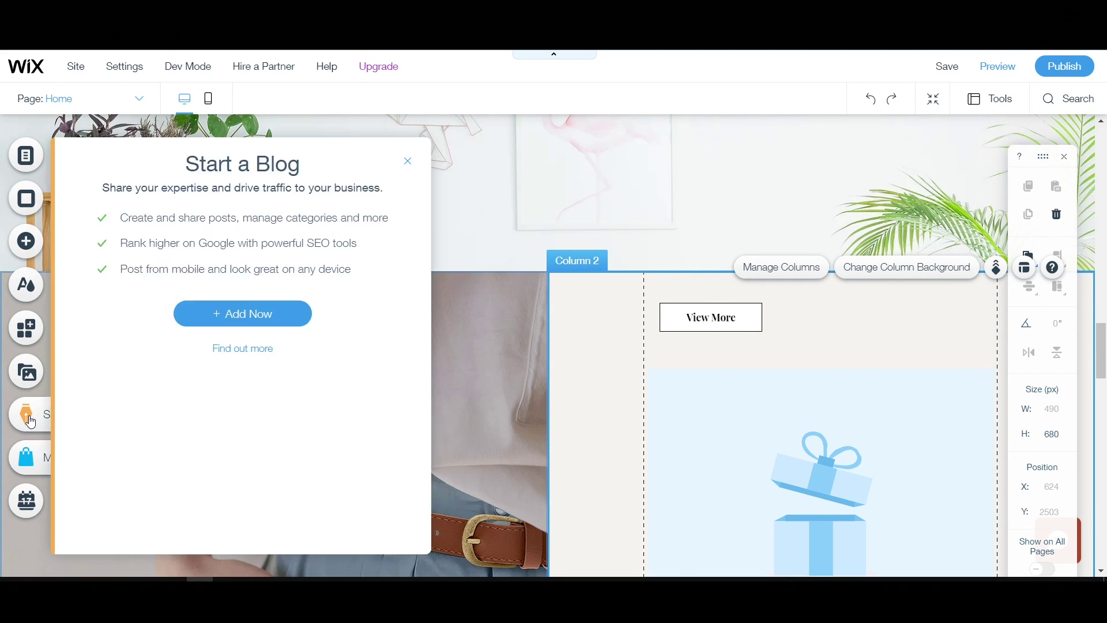
{"action": "left_click", "coordinate": [218, 462]}
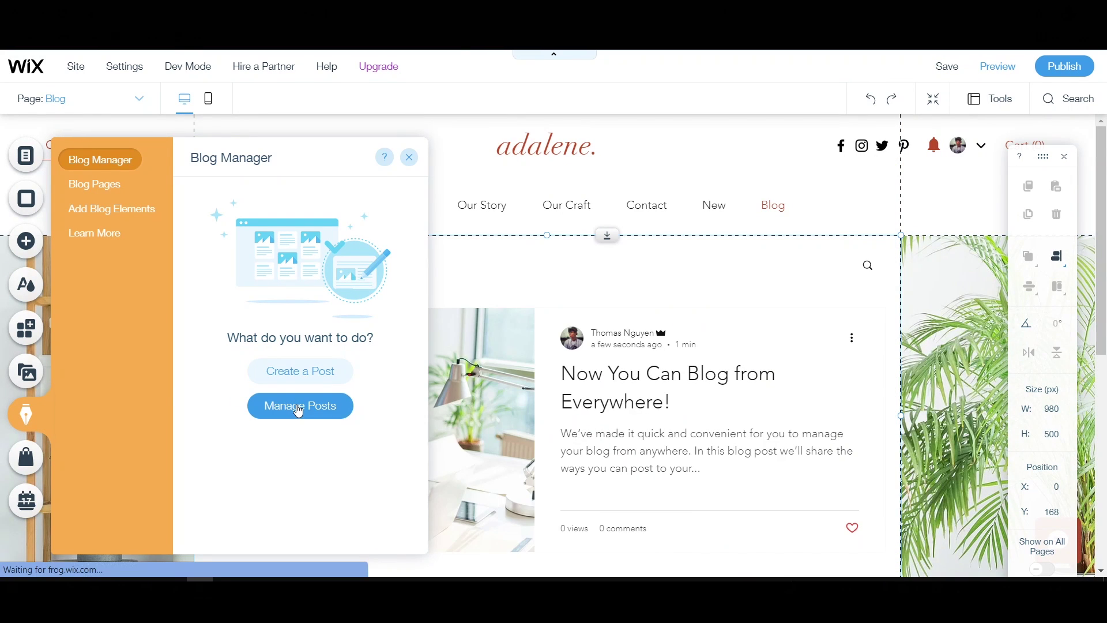
{"action": "left_click", "coordinate": [299, 406]}
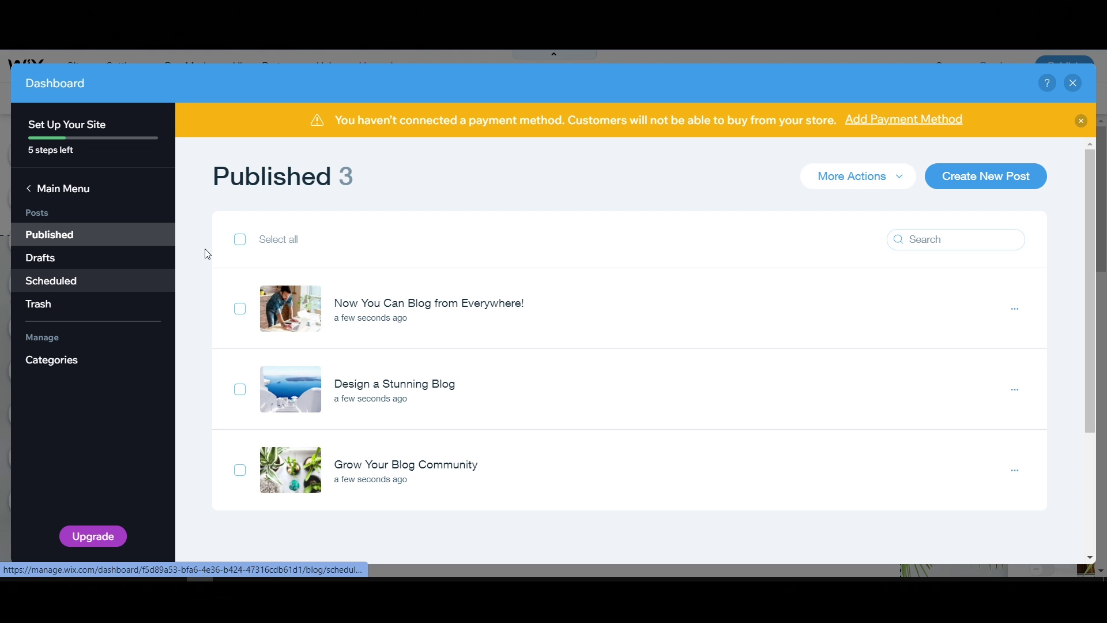
{"action": "left_click", "coordinate": [1072, 83]}
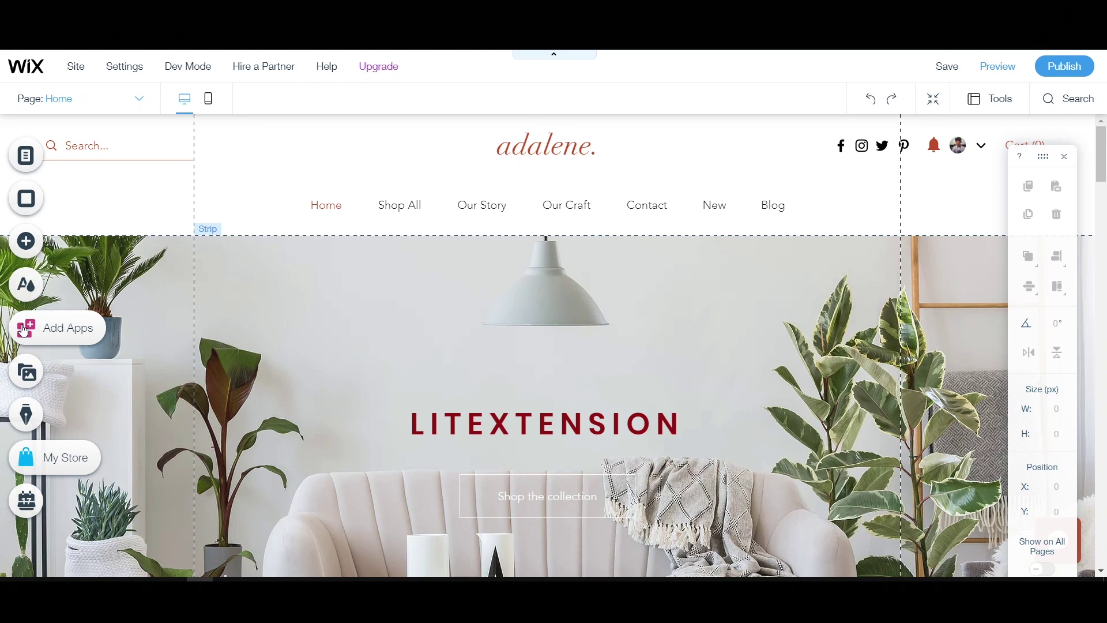
- Install the Site Search app from the Wix App Market and place its search box in the header beside the Blog menu item
{"action": "left_click", "coordinate": [24, 332]}
{"action": "left_click", "coordinate": [358, 472]}
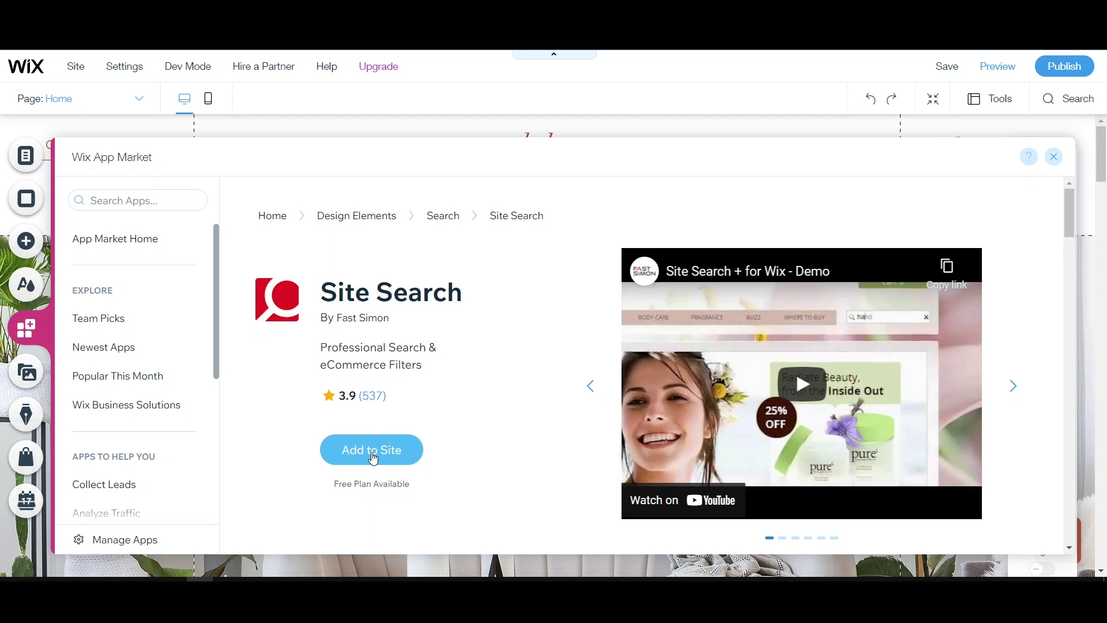
{"action": "left_click", "coordinate": [374, 459]}
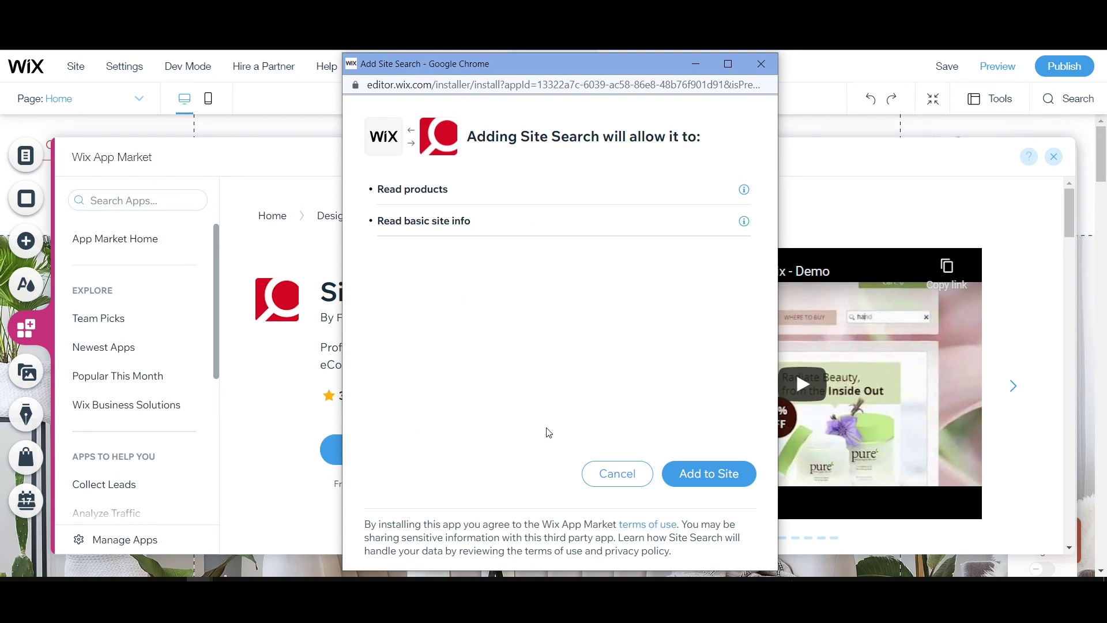
{"action": "left_click", "coordinate": [701, 484]}
{"action": "left_click_drag", "start_coordinate": [497, 344], "coordinate": [857, 215]}
{"action": "left_click", "coordinate": [213, 225]}
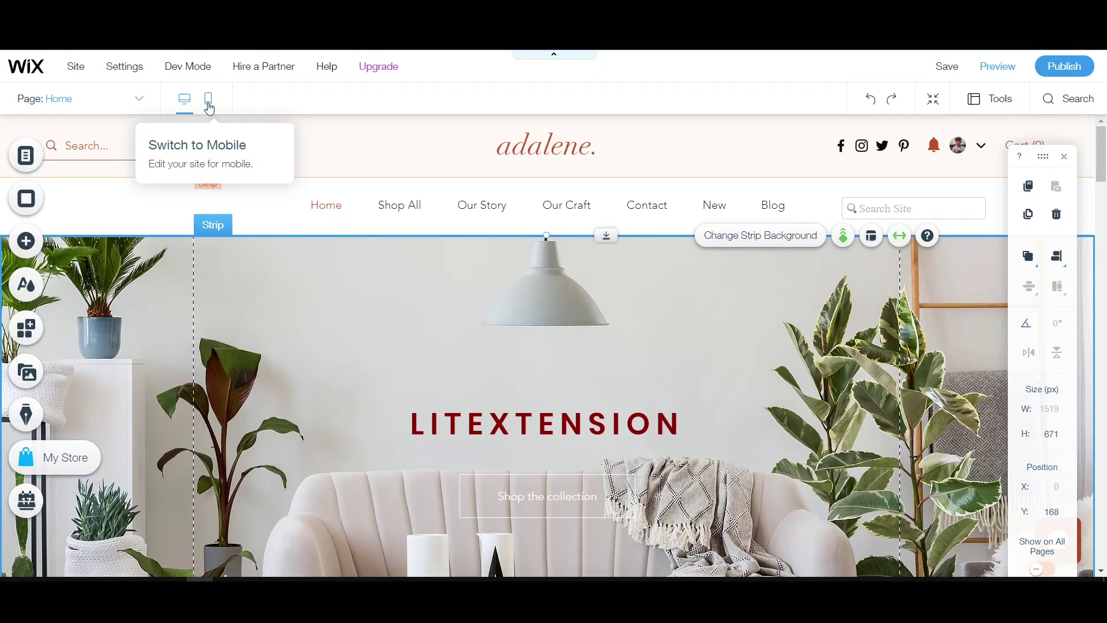
- In the mobile version, set the LITEXTENSION title's font size to 20 px and move the title up, just below the header
{"action": "left_click", "coordinate": [209, 109]}
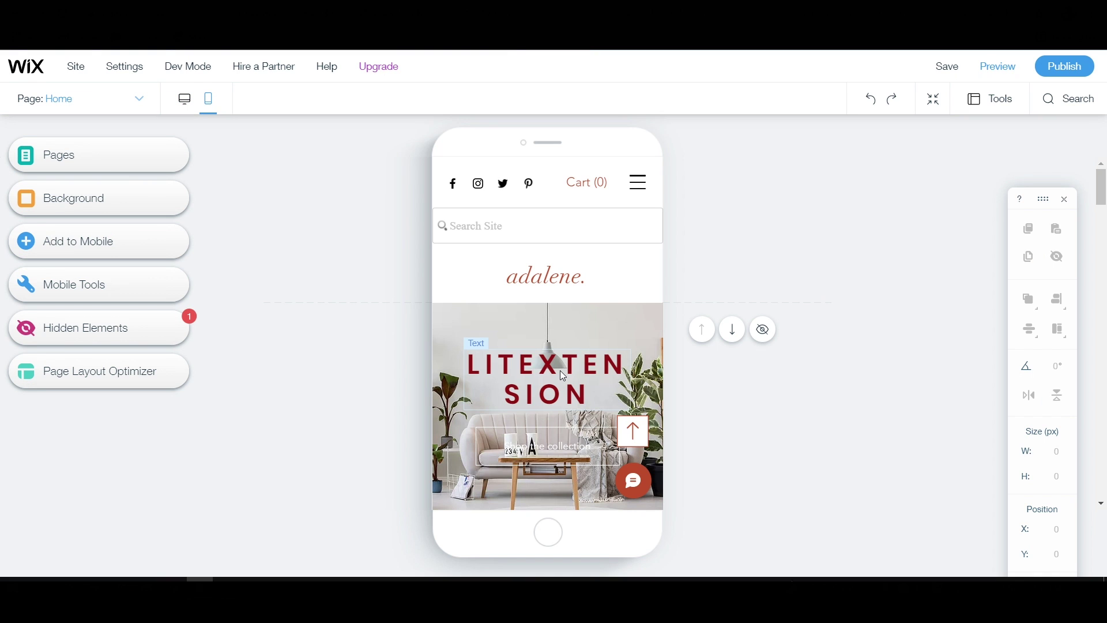
{"action": "left_click", "coordinate": [559, 372]}
{"action": "left_click", "coordinate": [532, 443]}
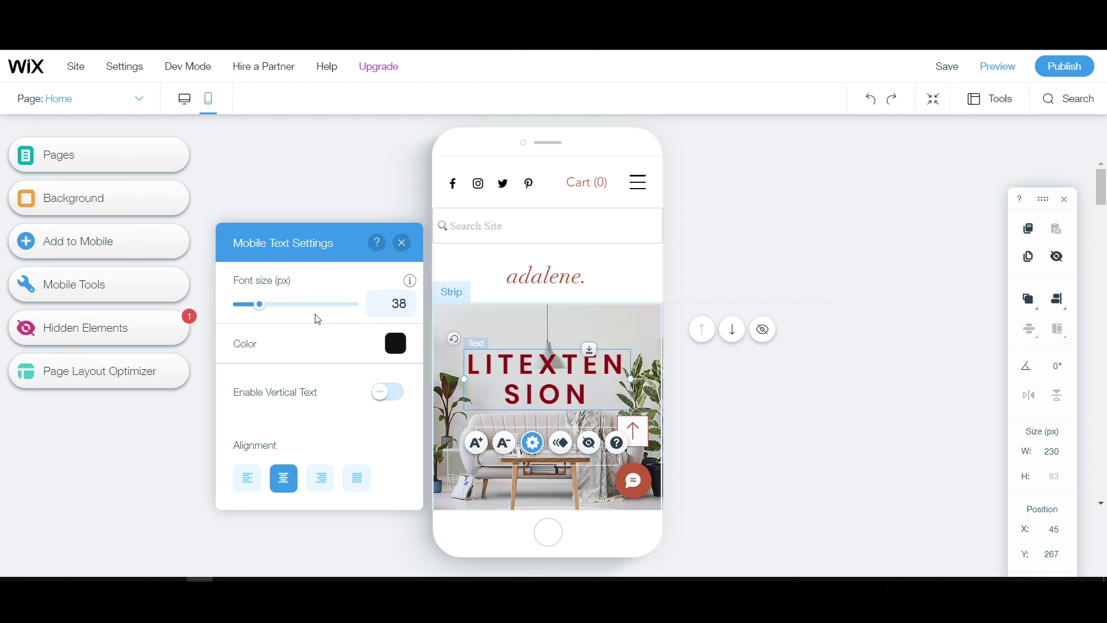
{"action": "left_click_drag", "start_coordinate": [260, 311], "coordinate": [250, 312]}
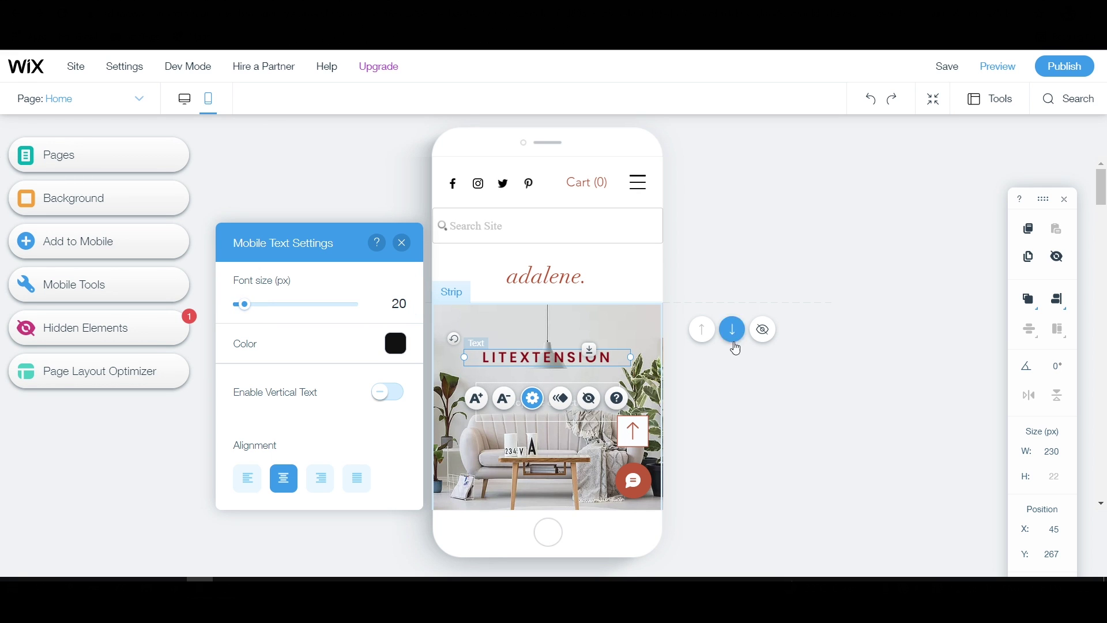
{"action": "left_click_drag", "start_coordinate": [559, 349], "coordinate": [559, 325]}
{"action": "left_click", "coordinate": [807, 404]}
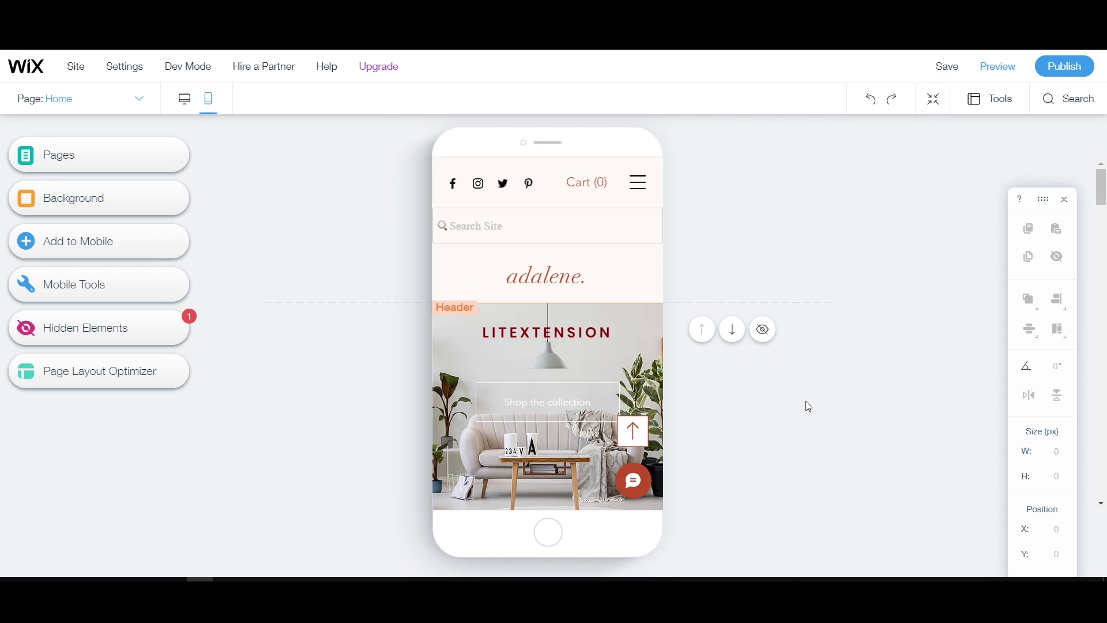